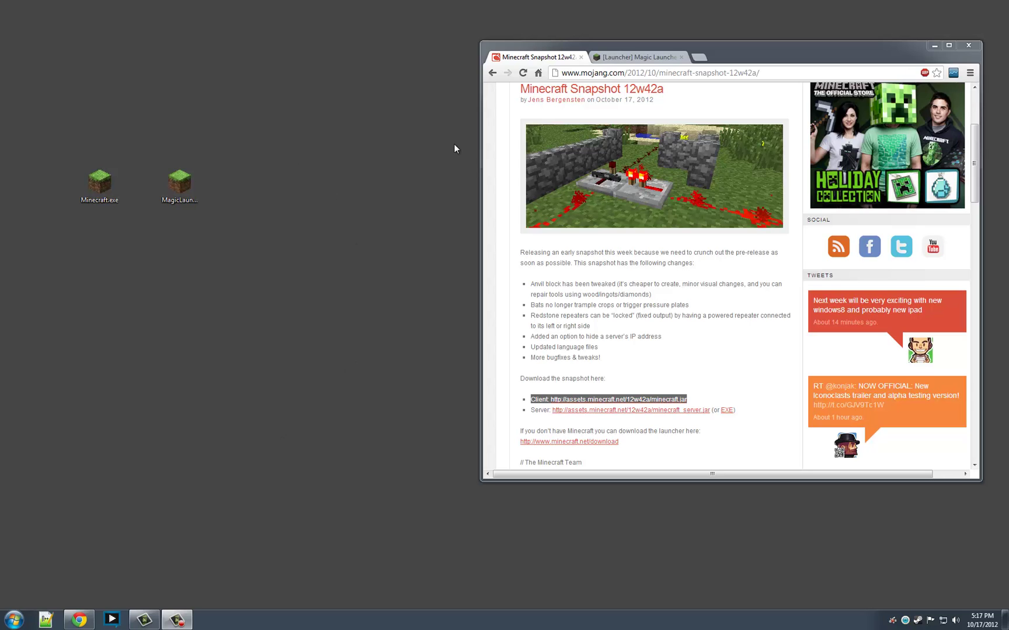
Review the Minecraft Snapshot 12w42a post's title, date, page address, and client and server download links.
{"action": "left_click_drag", "start_coordinate": [662, 92], "coordinate": [545, 89]}
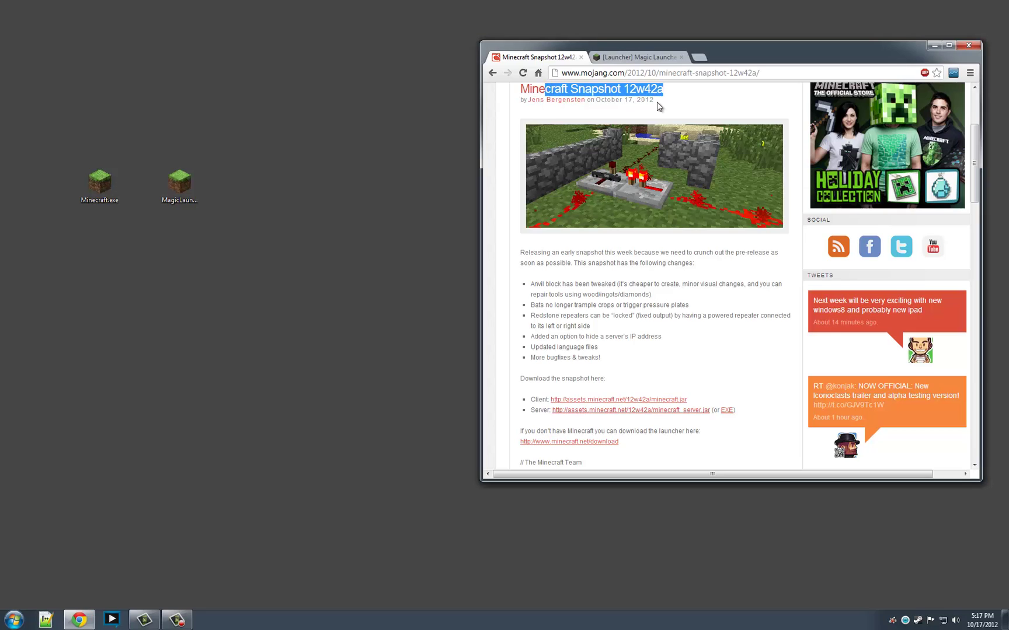
{"action": "left_click_drag", "start_coordinate": [658, 104], "coordinate": [604, 101]}
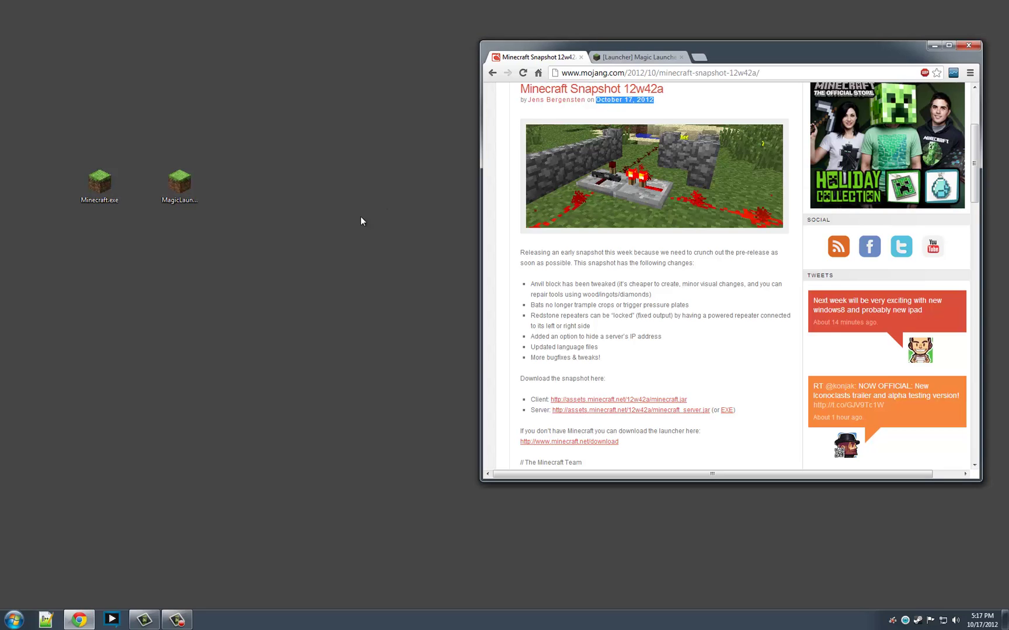
{"action": "left_click", "coordinate": [263, 259]}
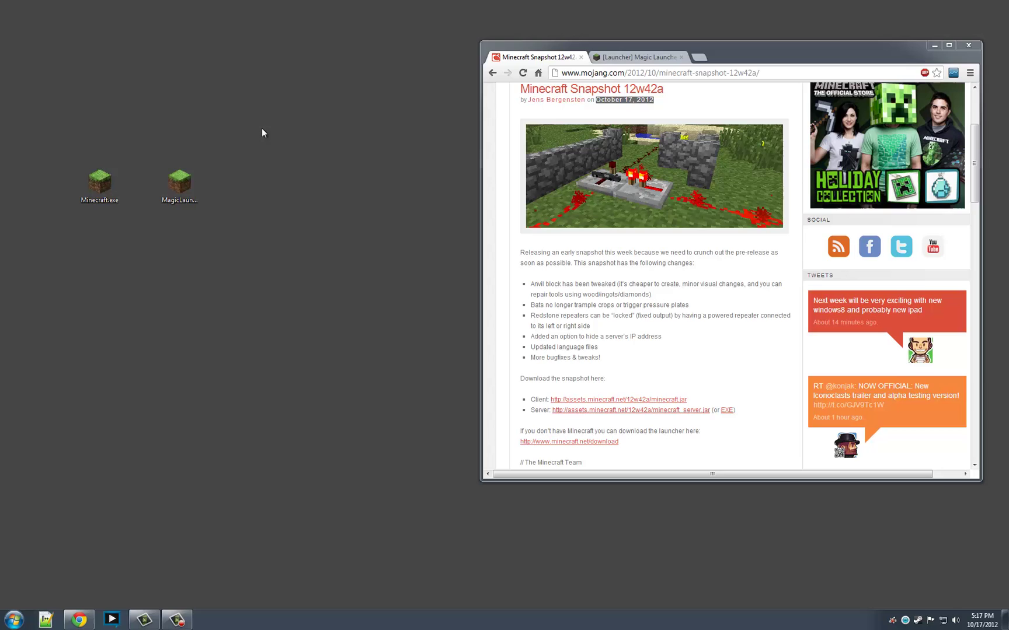
{"action": "left_click_drag", "start_coordinate": [533, 401], "coordinate": [633, 400]}
{"action": "left_click_drag", "start_coordinate": [760, 73], "coordinate": [572, 75]}
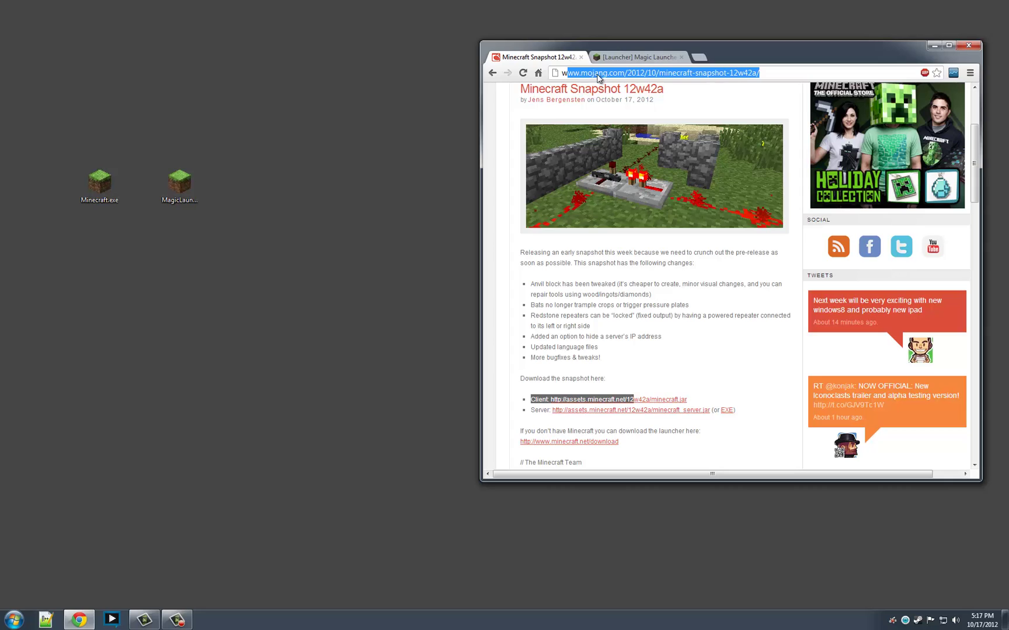
{"action": "left_click", "coordinate": [723, 373]}
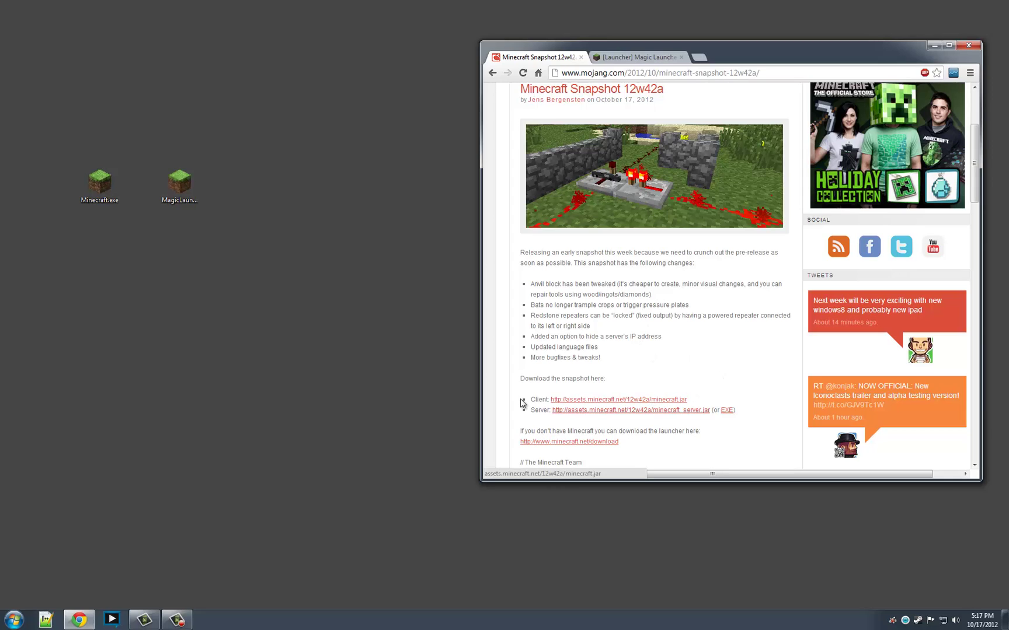
{"action": "left_click_drag", "start_coordinate": [534, 399], "coordinate": [691, 400]}
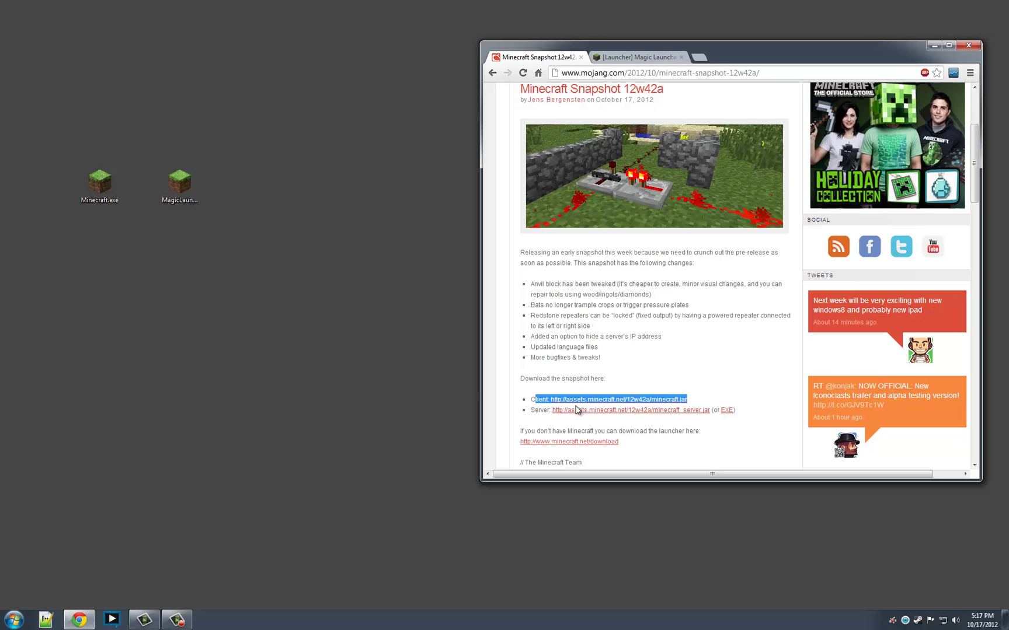
{"action": "left_click_drag", "start_coordinate": [533, 411], "coordinate": [713, 410]}
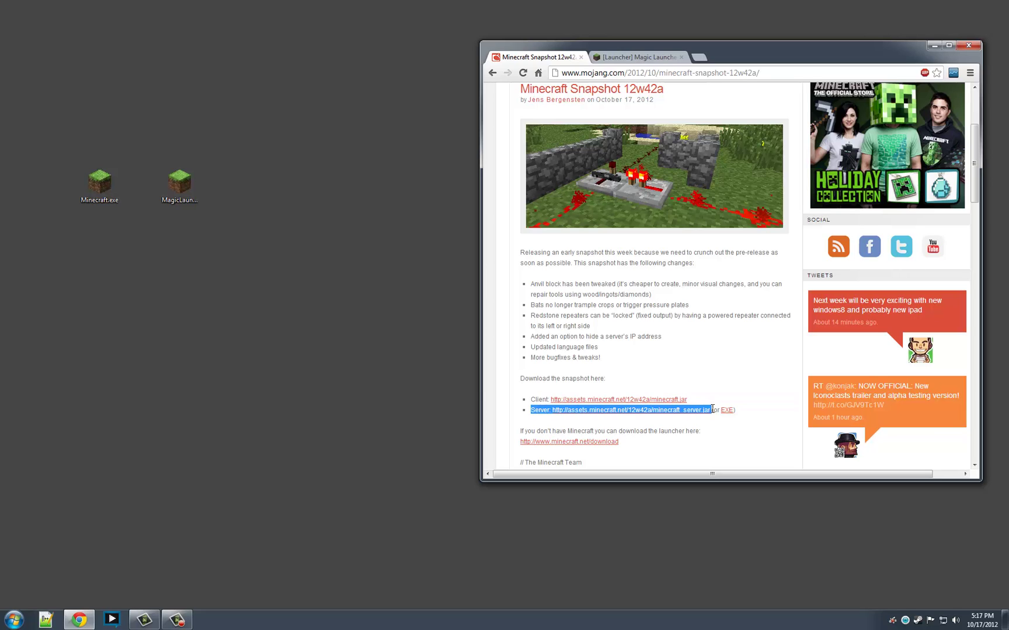
Download the snapshot client minecraft.jar, keep the file and place it on the desktop.
{"action": "left_click", "coordinate": [672, 400]}
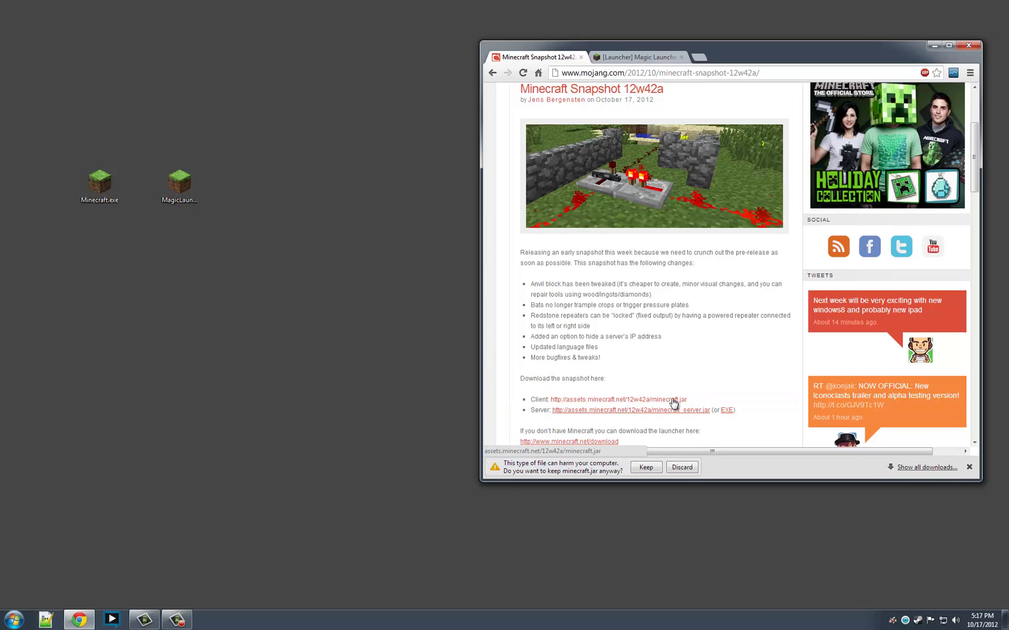
{"action": "left_click", "coordinate": [635, 470]}
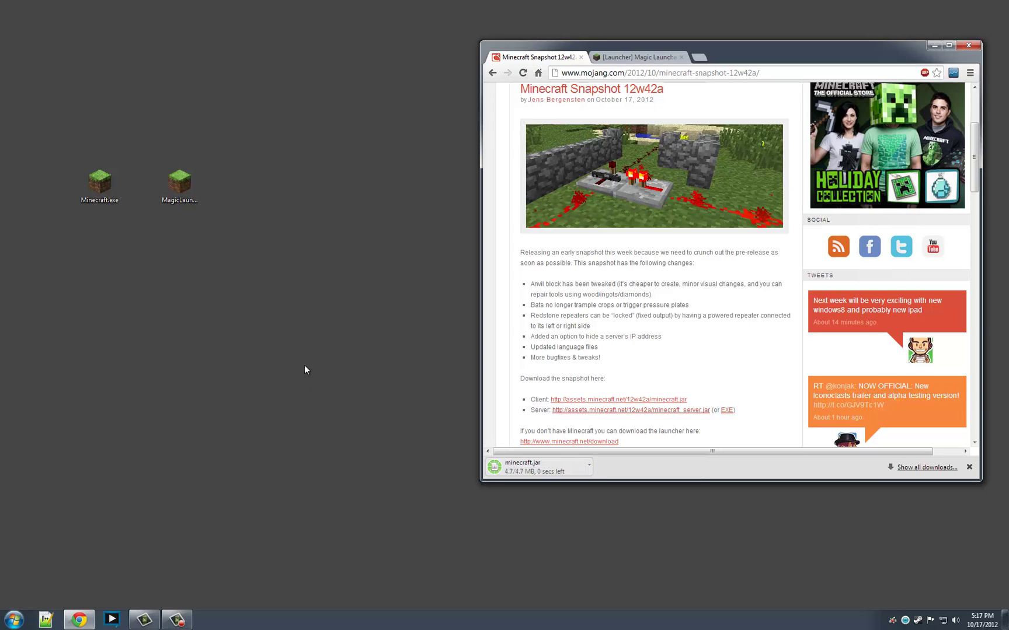
{"action": "left_click_drag", "start_coordinate": [523, 467], "coordinate": [370, 360]}
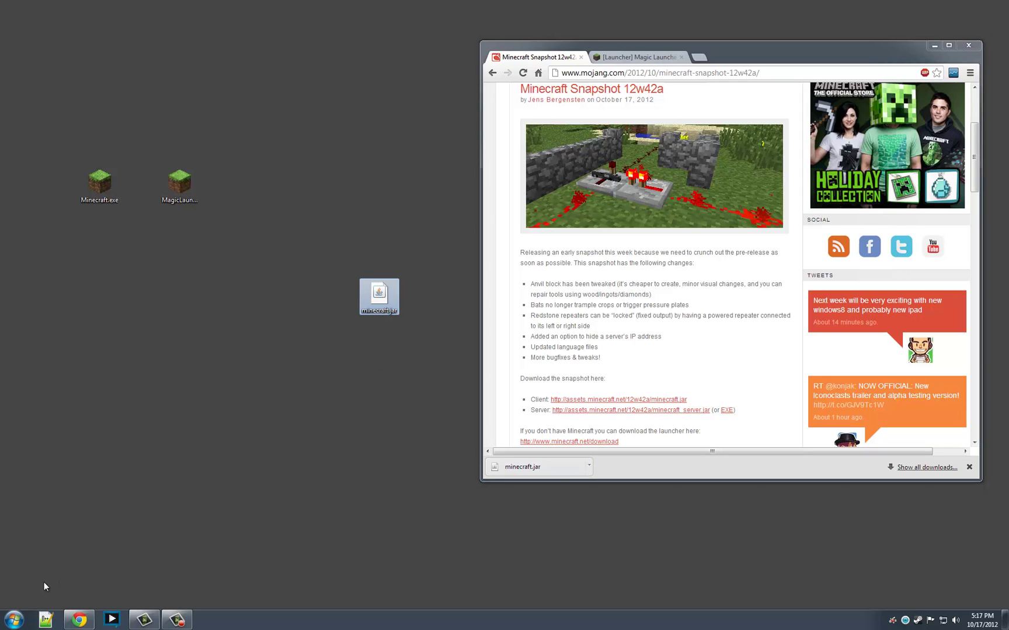
Go to %appdata% and open the bin folder inside .minecraft.
{"action": "left_click", "coordinate": [14, 619]}
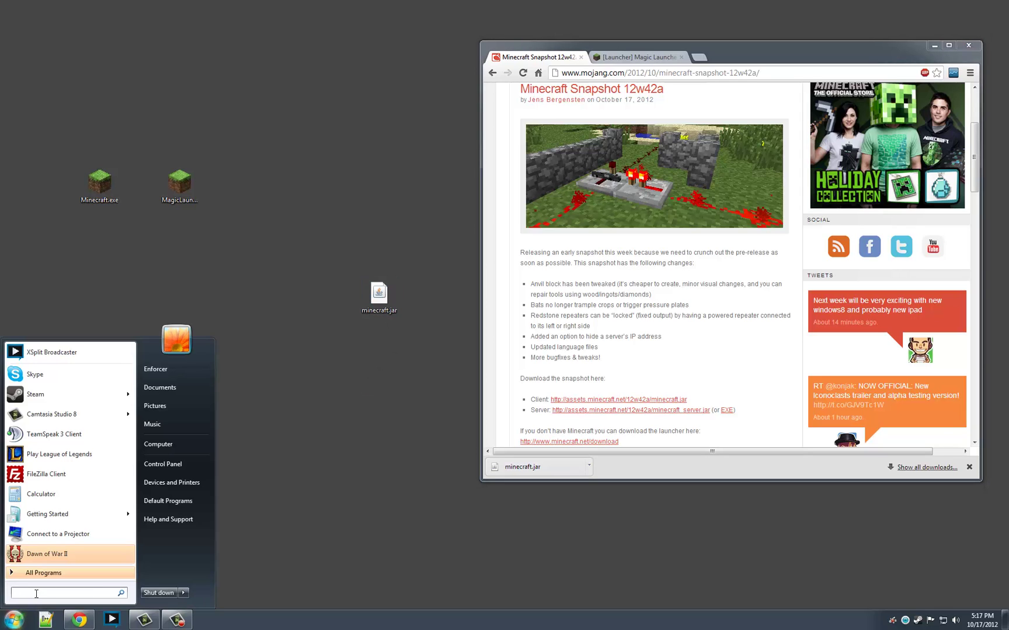
{"action": "type", "text": "%appdata%"}
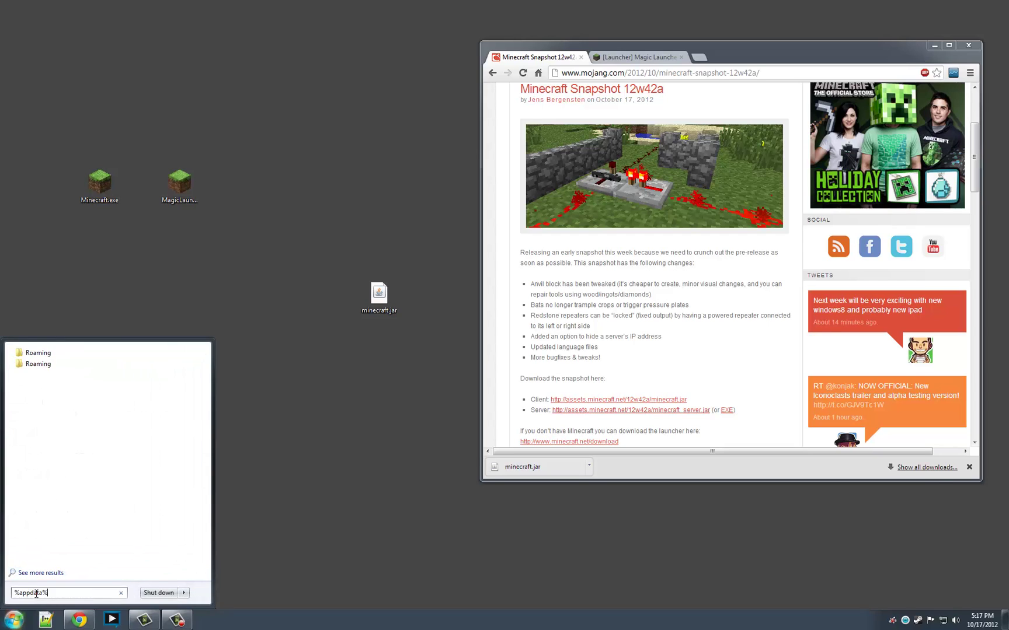
{"action": "key", "text": "Return"}
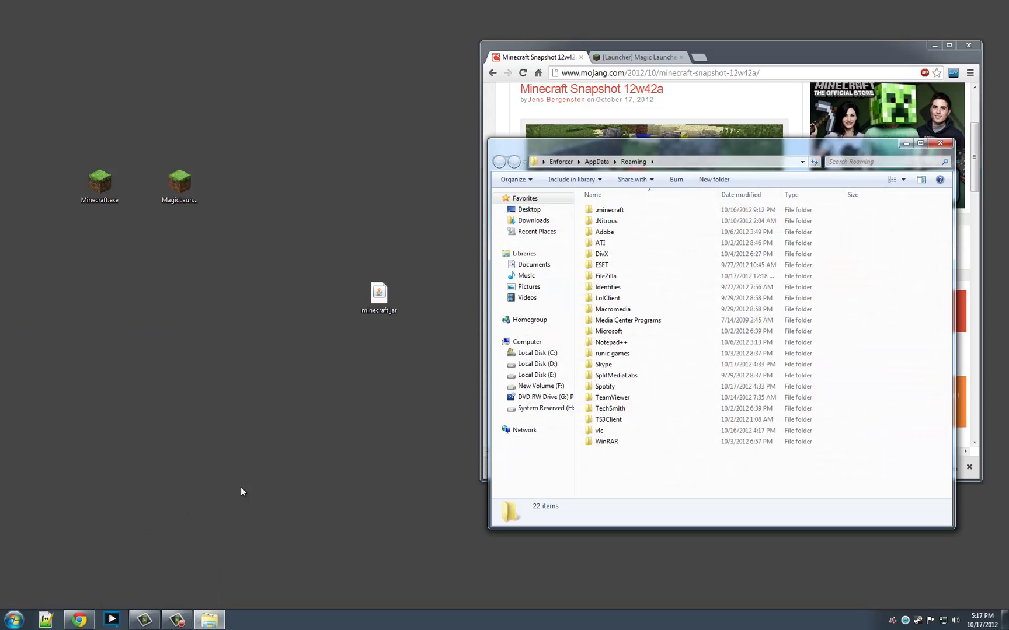
{"action": "double_click", "coordinate": [607, 211]}
{"action": "double_click", "coordinate": [591, 211]}
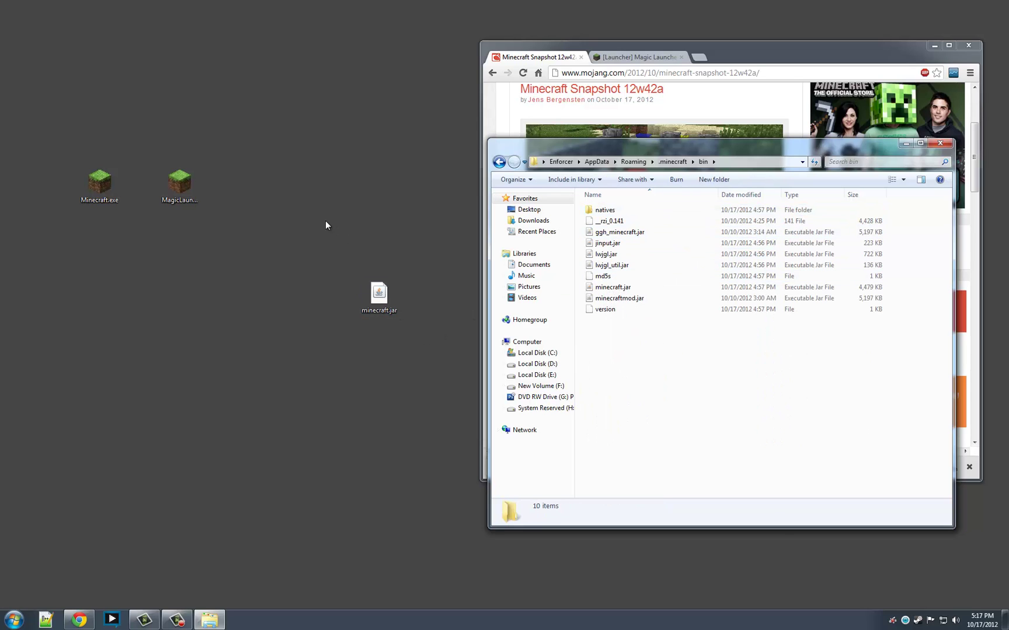
Place the MagicLauncher icon directly beside Minecraft.exe on the desktop.
{"action": "left_click_drag", "start_coordinate": [220, 126], "coordinate": [81, 232]}
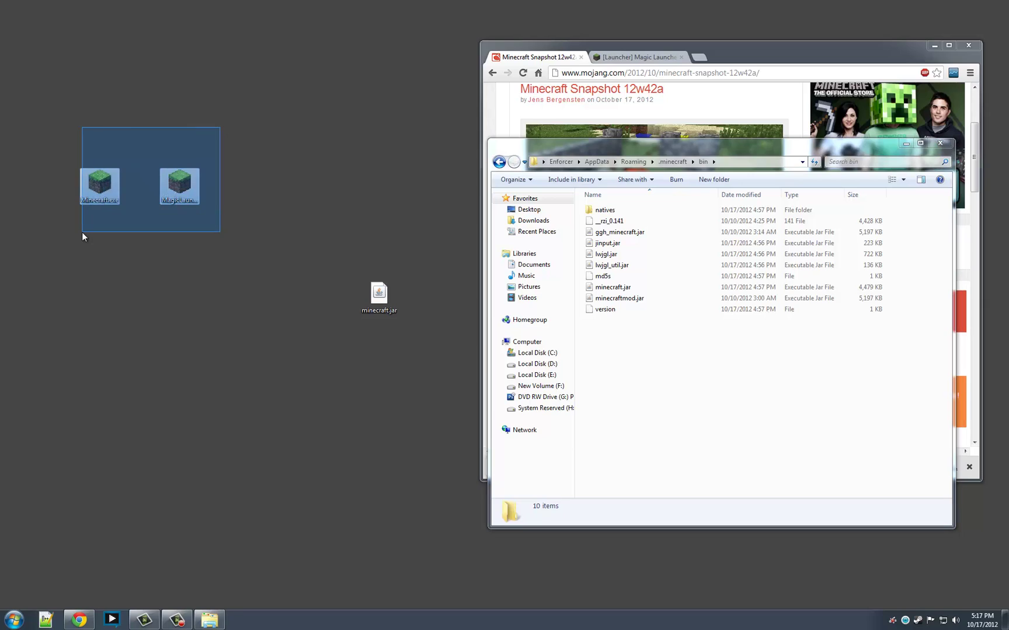
{"action": "left_click", "coordinate": [188, 189]}
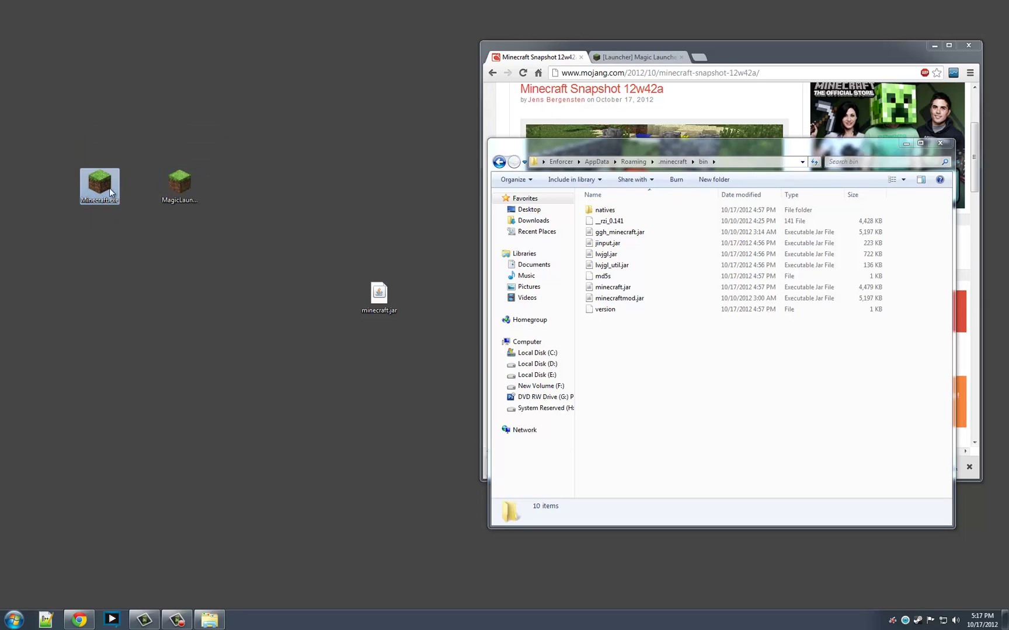
{"action": "left_click_drag", "start_coordinate": [171, 189], "coordinate": [145, 189]}
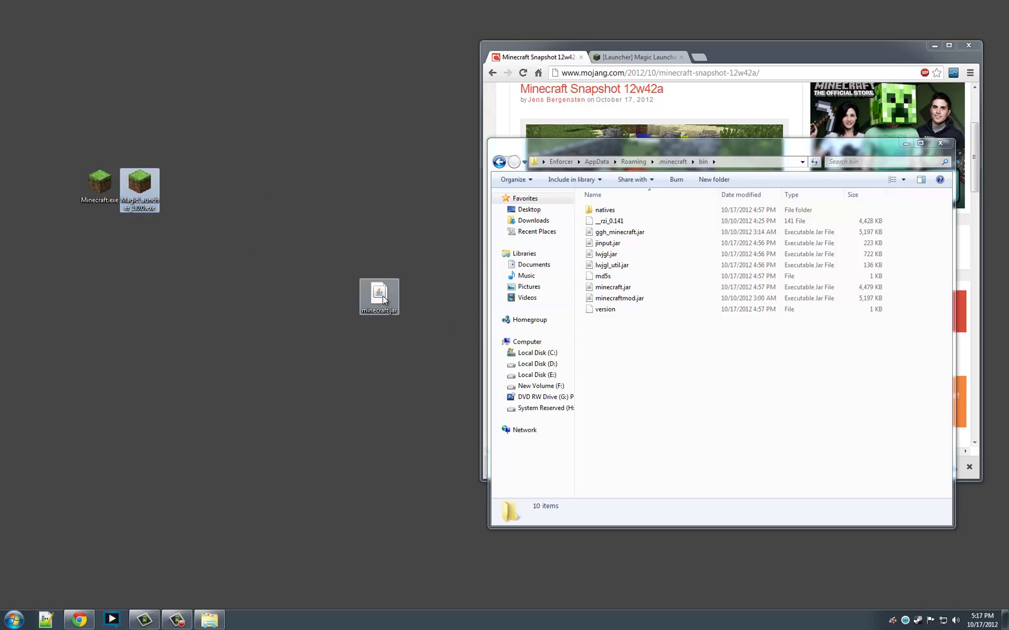
Move minecraft.jar from the desktop into the bin folder, replacing the existing minecraft.jar.
{"action": "left_click_drag", "start_coordinate": [360, 300], "coordinate": [622, 365]}
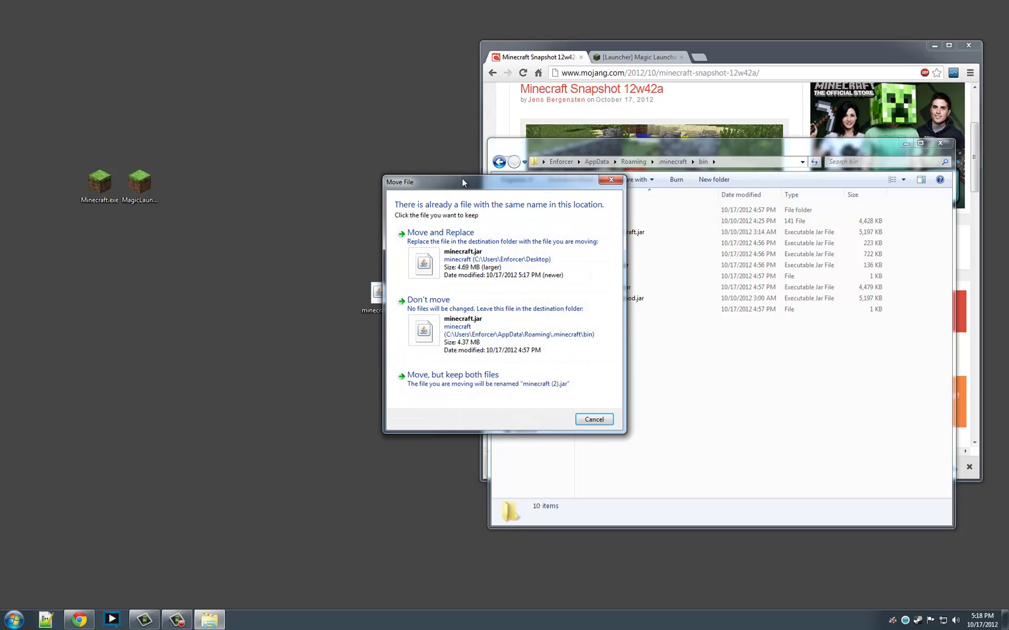
{"action": "left_click_drag", "start_coordinate": [459, 181], "coordinate": [323, 213]}
{"action": "left_click", "coordinate": [614, 288]}
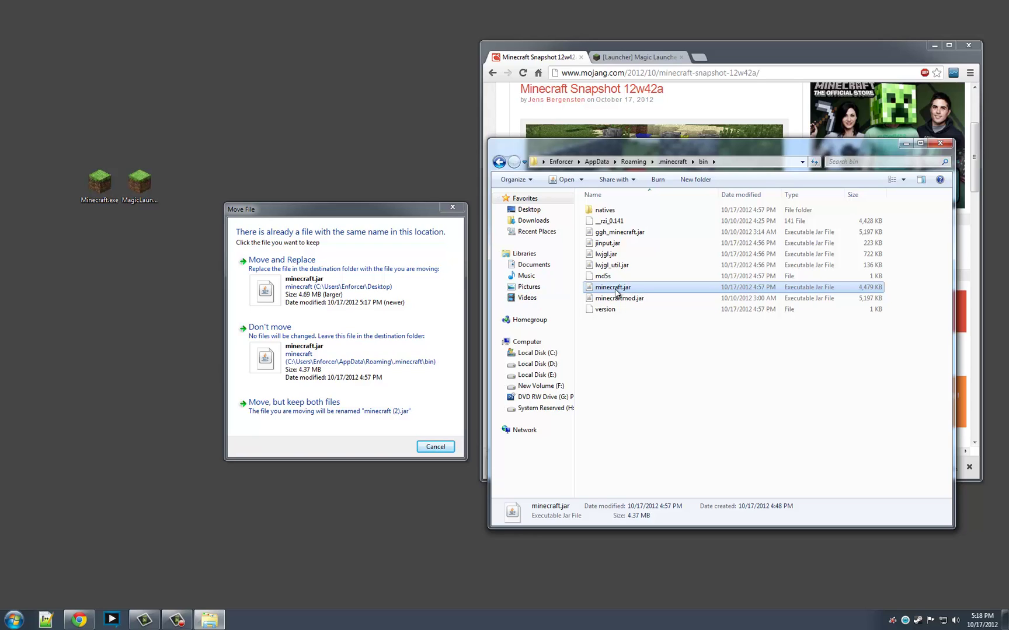
{"action": "left_click", "coordinate": [316, 292]}
Run Minecraft.exe and log in to check the game version on the title screen, and quit the game.
{"action": "double_click", "coordinate": [99, 183]}
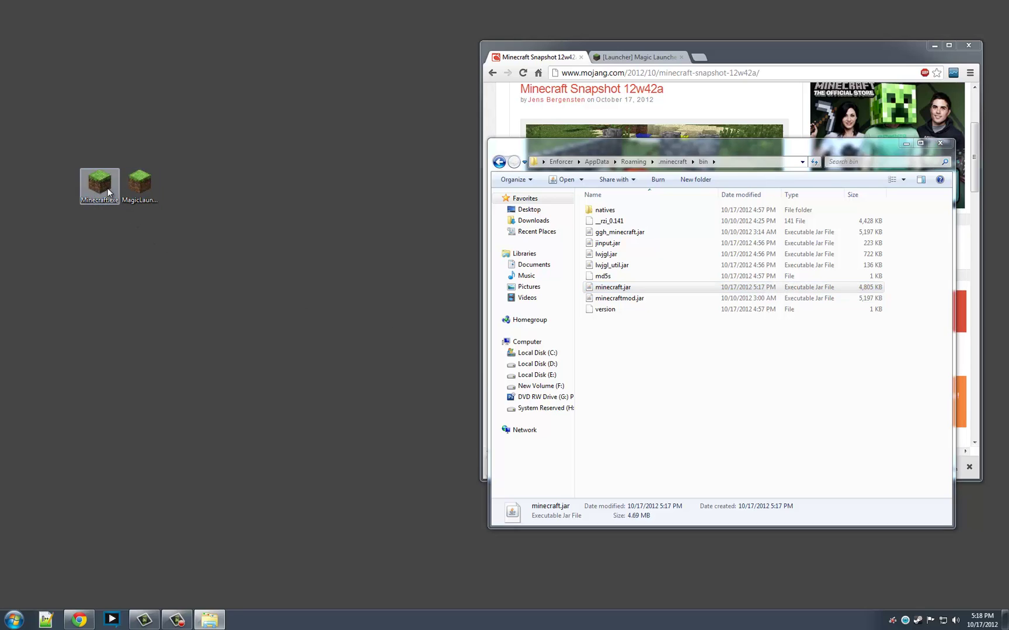
{"action": "left_click", "coordinate": [547, 322]}
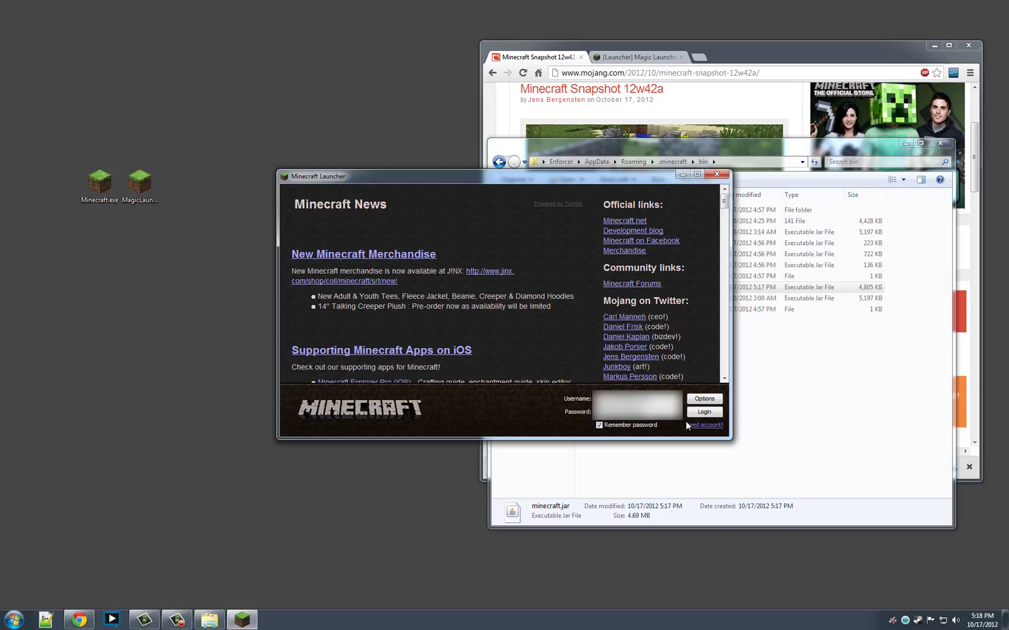
{"action": "left_click", "coordinate": [699, 412]}
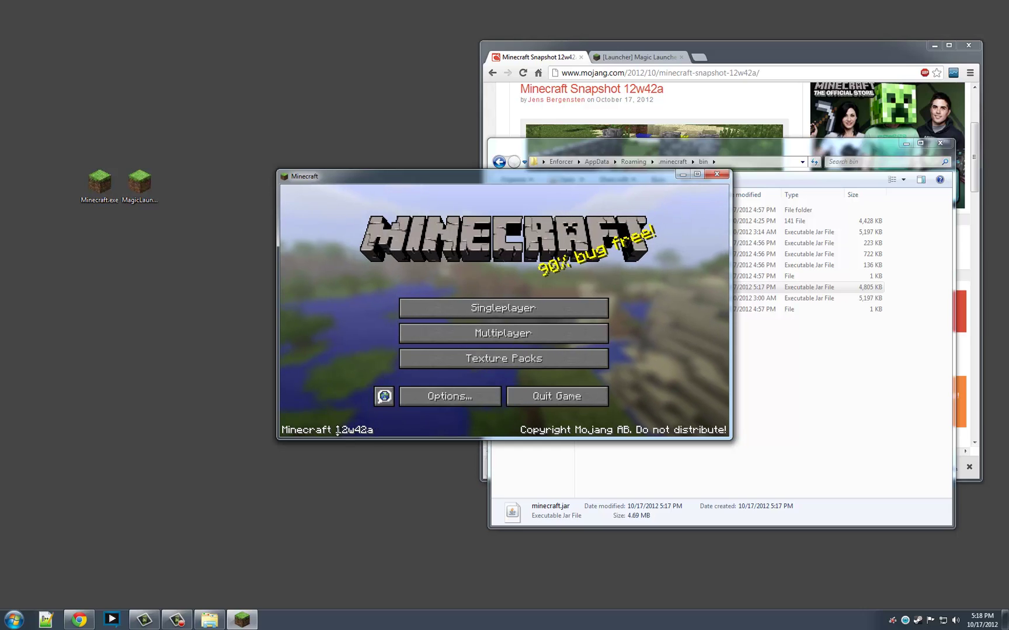
{"action": "left_click", "coordinate": [557, 396]}
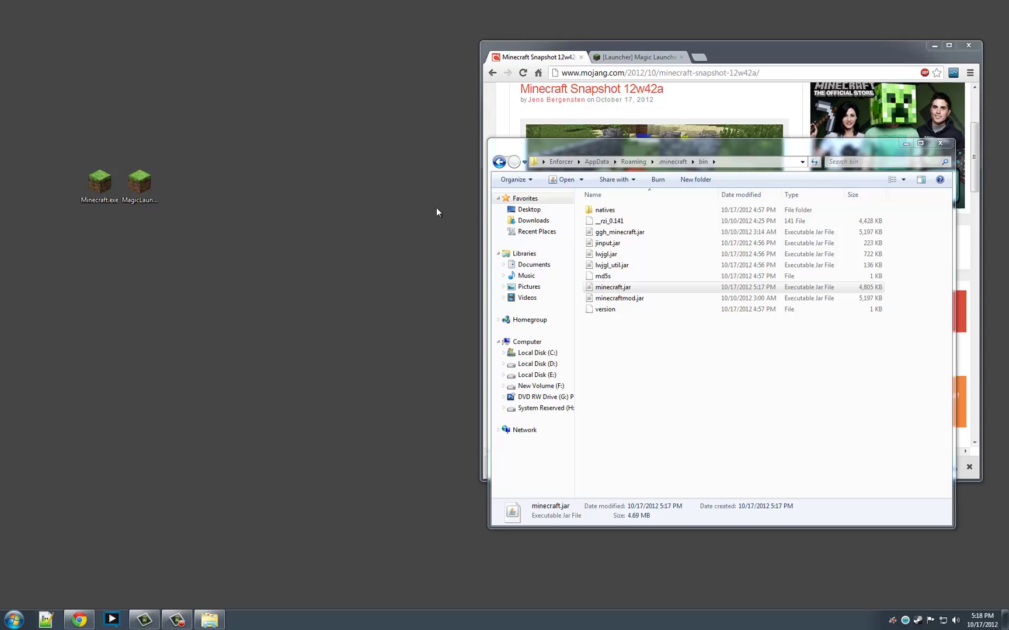
Relaunch Minecraft.exe, force an update in the launcher options, log in and move the game window clear of the bin folder.
{"action": "double_click", "coordinate": [96, 181]}
{"action": "left_click", "coordinate": [549, 320]}
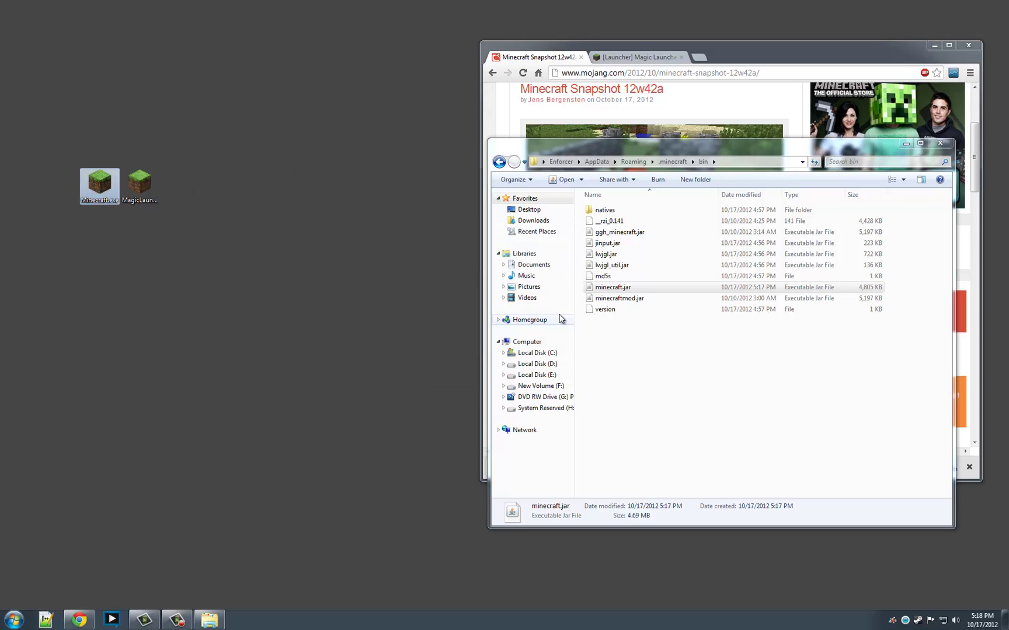
{"action": "left_click", "coordinate": [701, 399]}
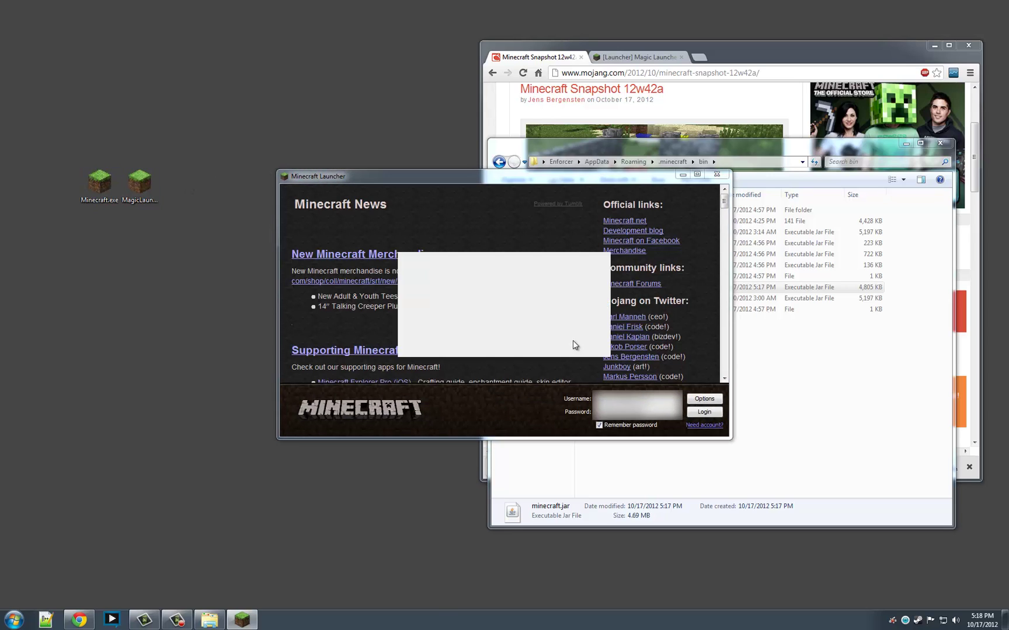
{"action": "left_click", "coordinate": [538, 302]}
{"action": "left_click", "coordinate": [578, 333]}
{"action": "left_click", "coordinate": [704, 411]}
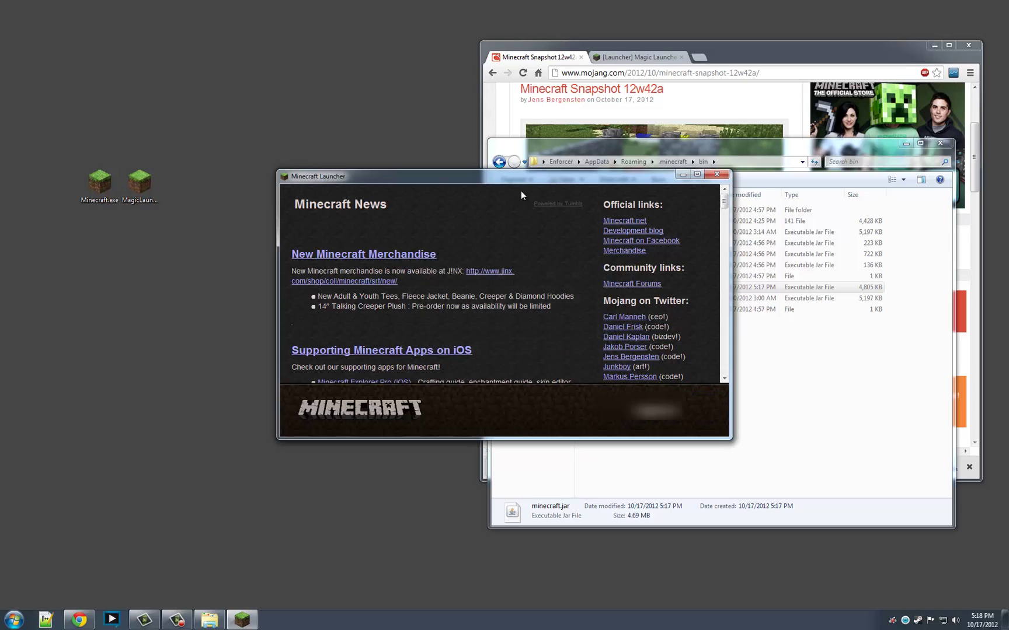
{"action": "left_click_drag", "start_coordinate": [476, 182], "coordinate": [337, 181]}
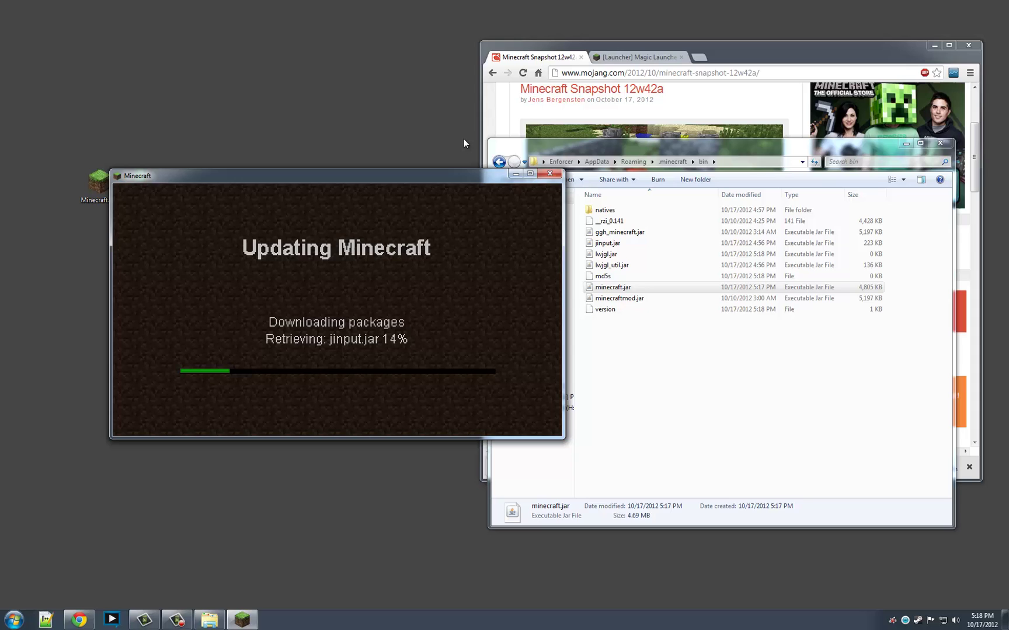
{"action": "left_click_drag", "start_coordinate": [449, 182], "coordinate": [352, 347]}
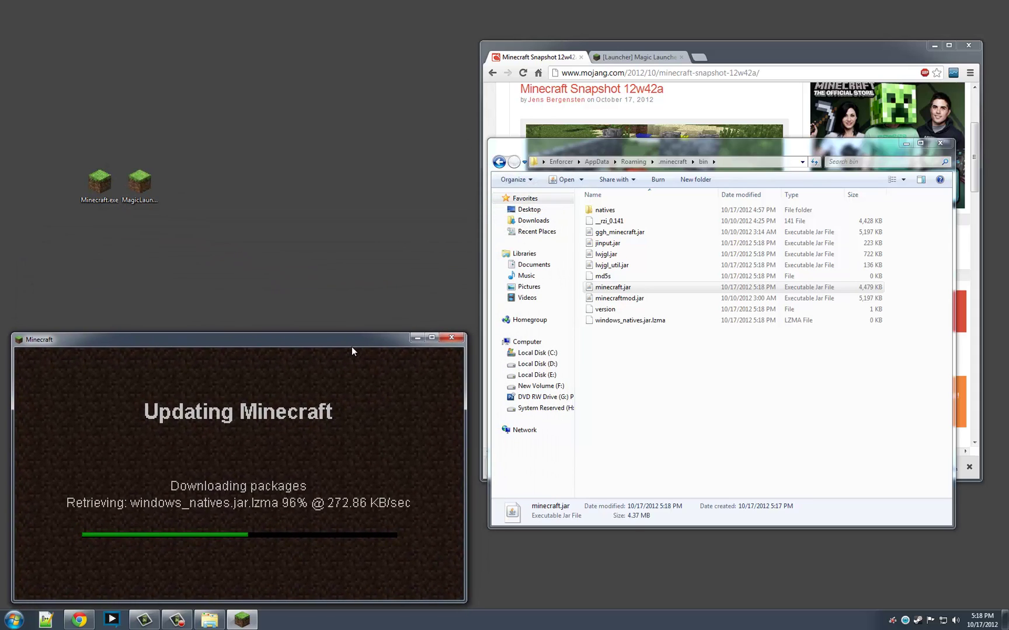
Run MagicLauncher_1.0.0.exe and quit the open Minecraft game.
{"action": "double_click", "coordinate": [144, 184]}
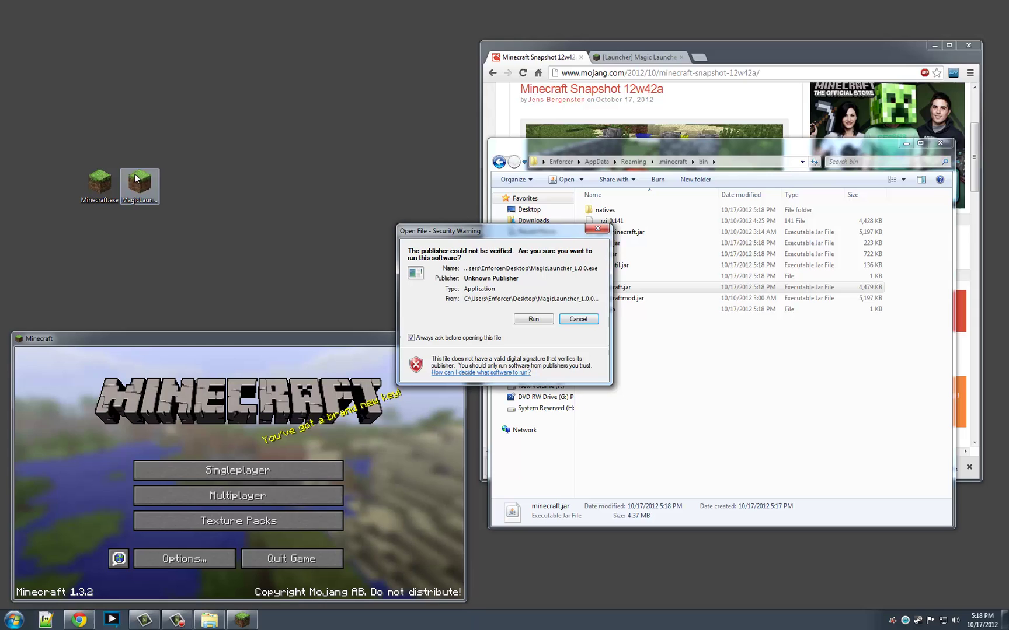
{"action": "left_click_drag", "start_coordinate": [458, 231], "coordinate": [292, 153]}
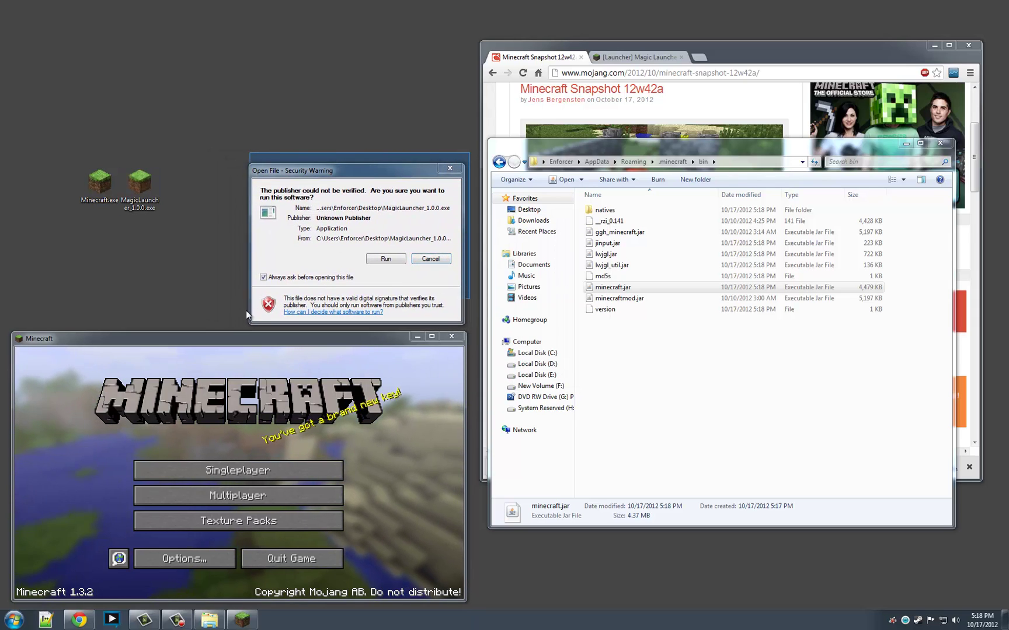
{"action": "left_click", "coordinate": [244, 327]}
{"action": "left_click", "coordinate": [378, 257]}
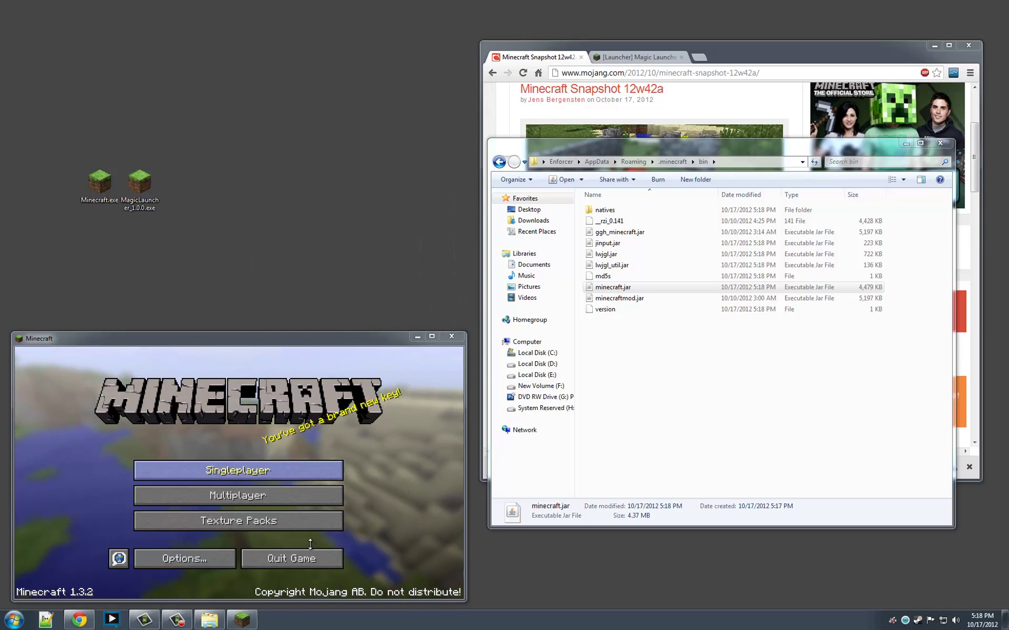
{"action": "left_click", "coordinate": [321, 566]}
{"action": "left_click_drag", "start_coordinate": [475, 178], "coordinate": [393, 166]}
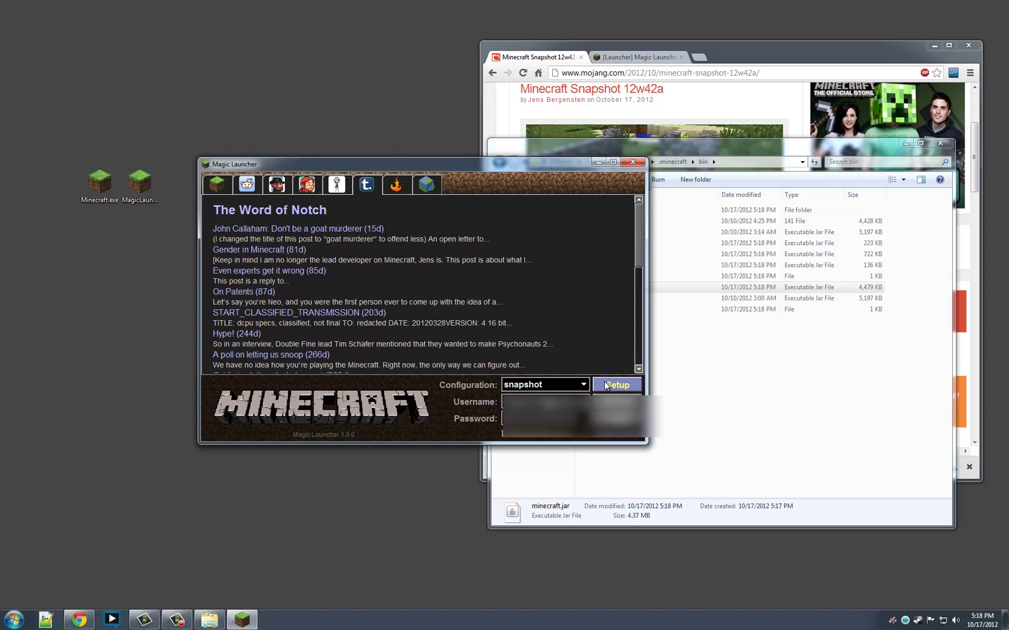
Download the 12w42a client jar again from the snapshot post and put minecraft.jar on the desktop.
{"action": "left_click", "coordinate": [731, 63]}
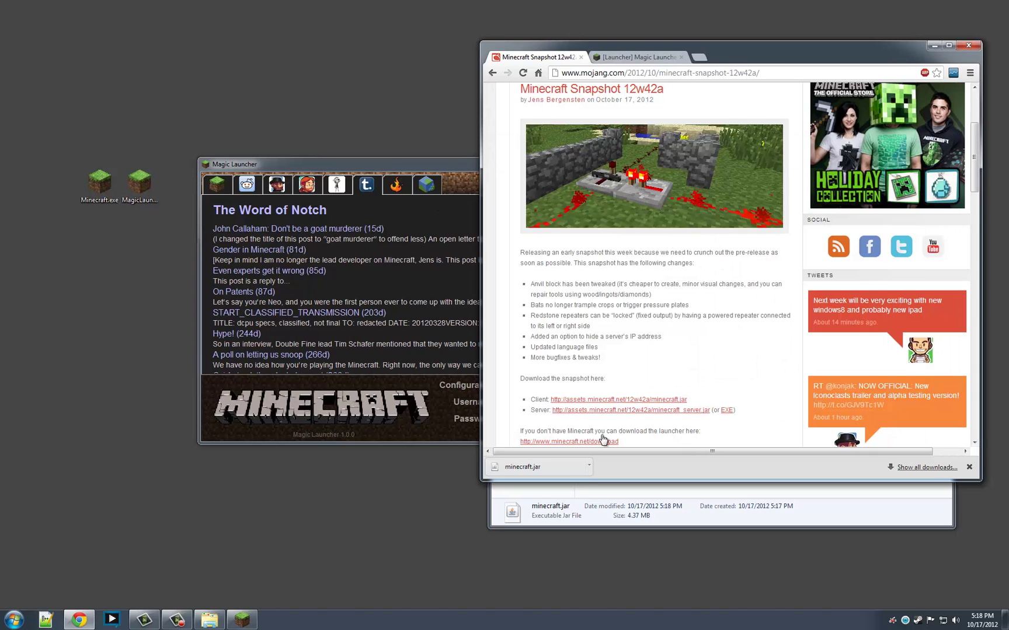
{"action": "left_click", "coordinate": [602, 400]}
{"action": "left_click", "coordinate": [658, 467]}
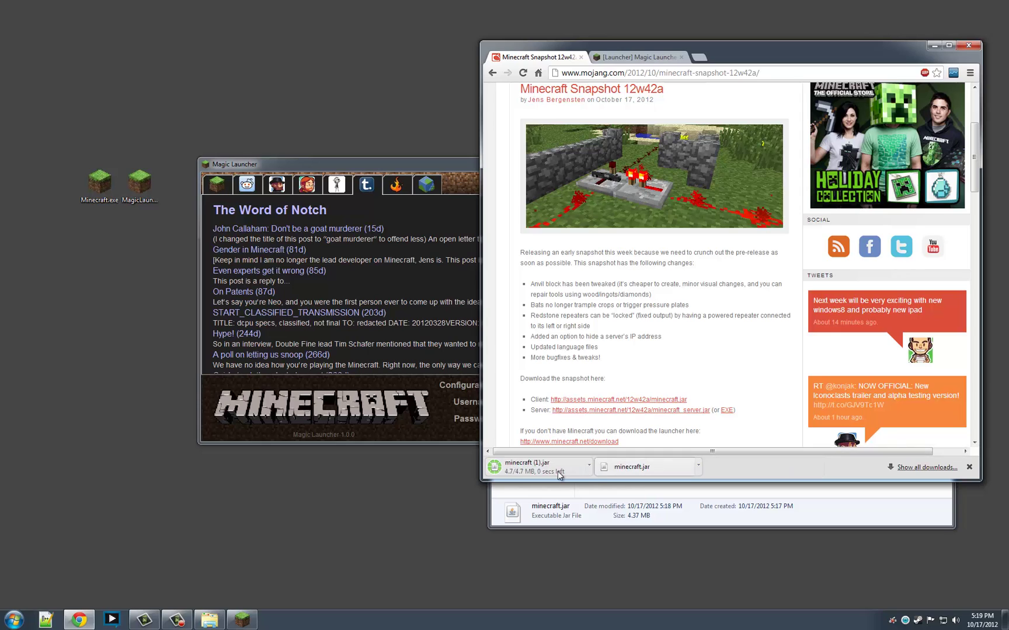
{"action": "left_click_drag", "start_coordinate": [167, 412], "coordinate": [64, 385]}
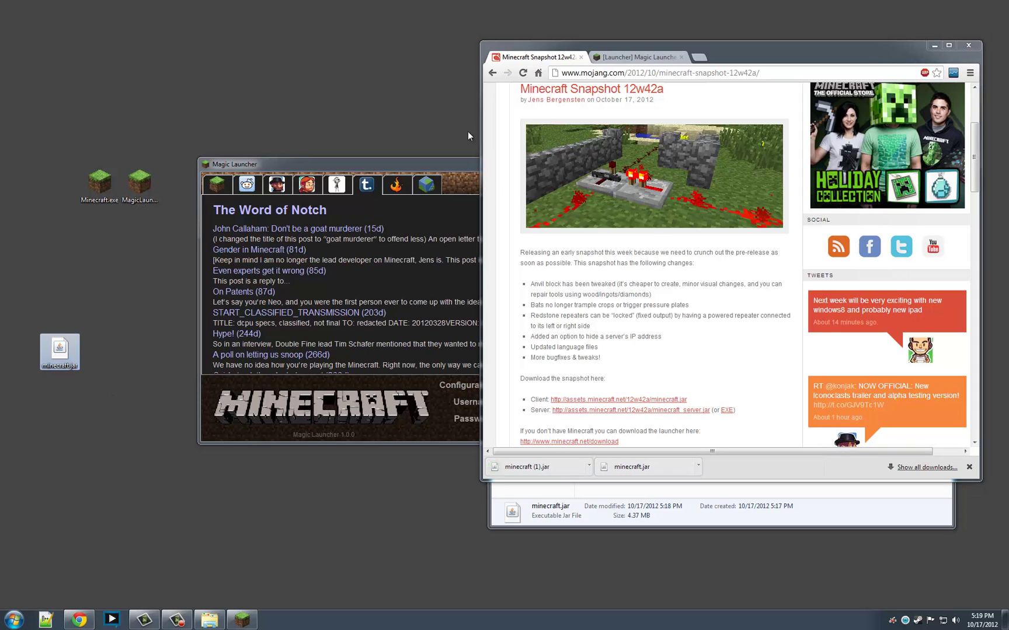
Look up the MagicLauncher 1.0.0 download links on the forum page and go back to the snapshot post.
{"action": "left_click", "coordinate": [416, 162]}
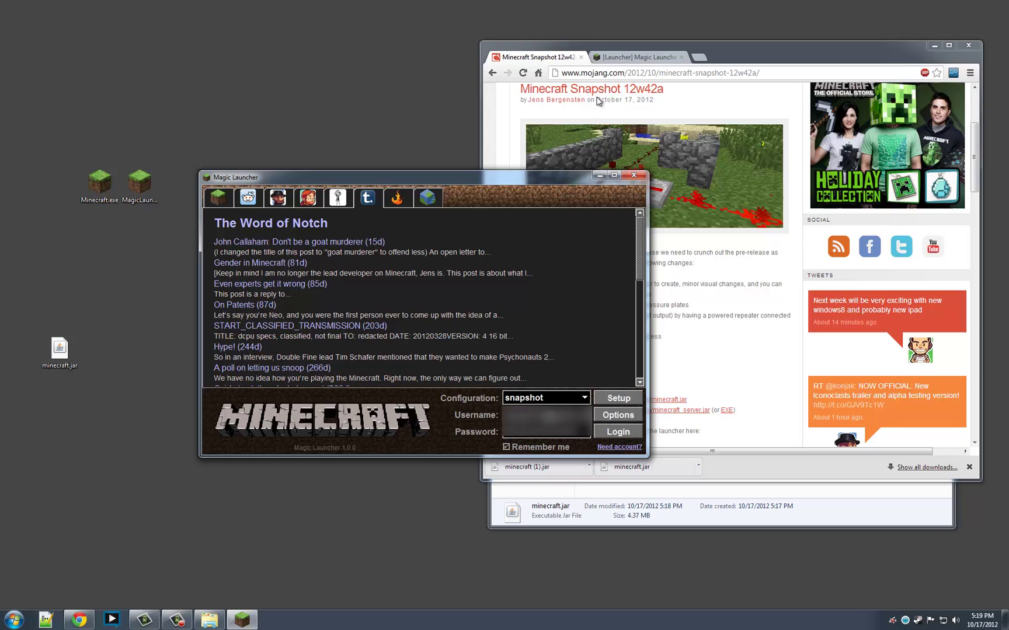
{"action": "left_click", "coordinate": [625, 57]}
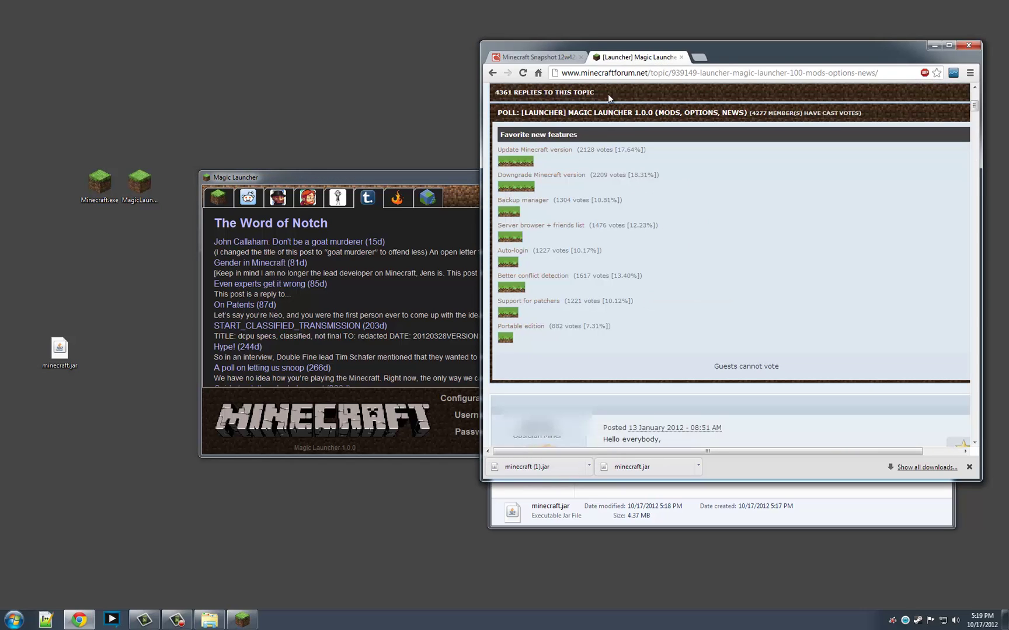
{"action": "scroll", "coordinate": [689, 298], "scroll_direction": "down", "scroll_amount": 10}
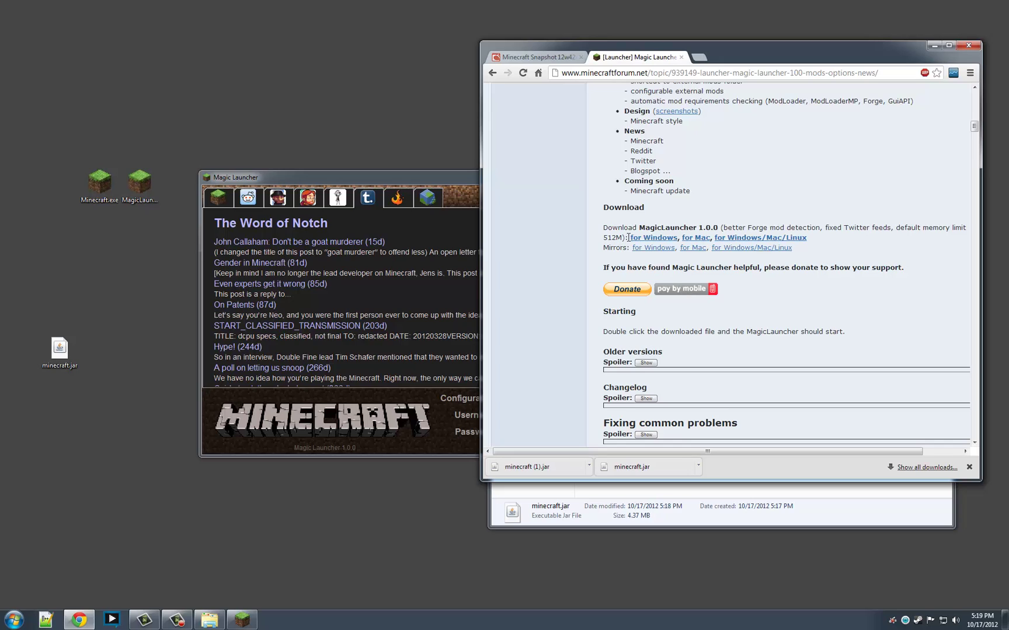
{"action": "left_click_drag", "start_coordinate": [628, 237], "coordinate": [809, 237]}
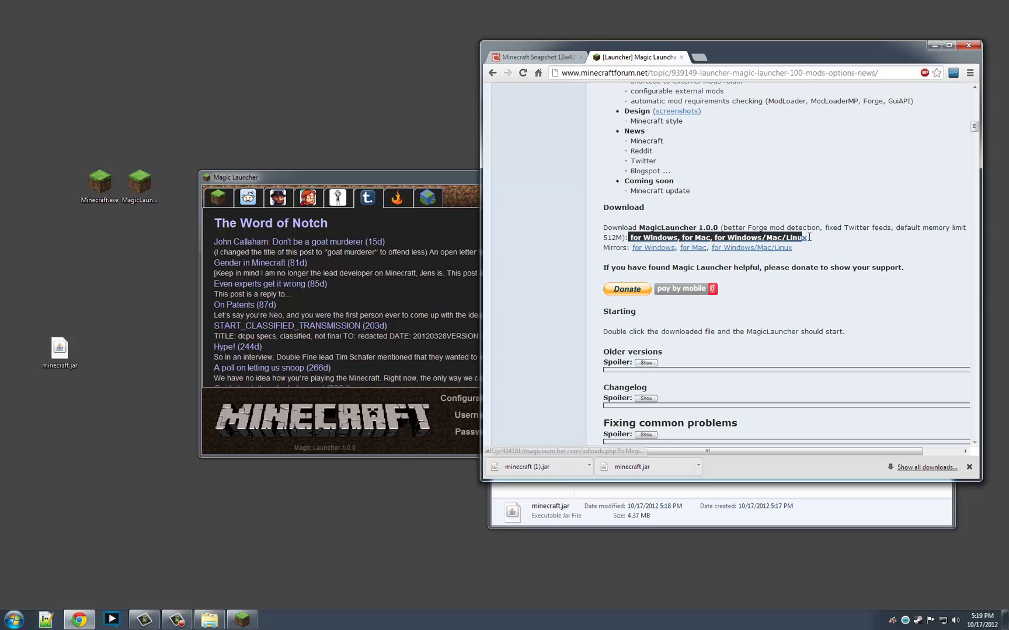
{"action": "left_click", "coordinate": [814, 236]}
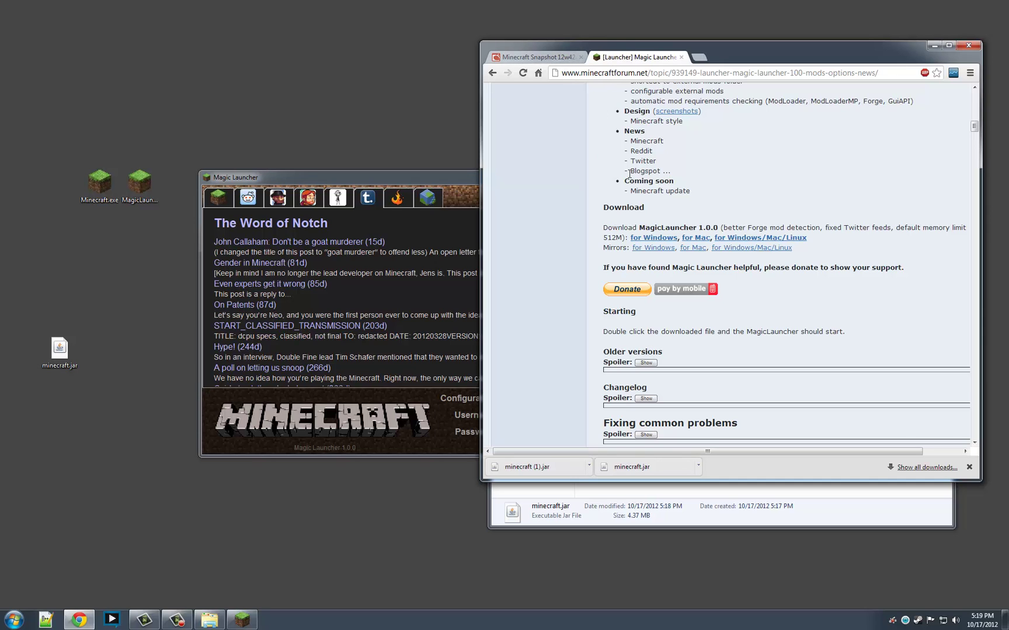
{"action": "scroll", "coordinate": [638, 265], "scroll_direction": "up", "scroll_amount": 10}
{"action": "scroll", "coordinate": [637, 265], "scroll_direction": "up", "scroll_amount": 3}
{"action": "left_click", "coordinate": [557, 57]}
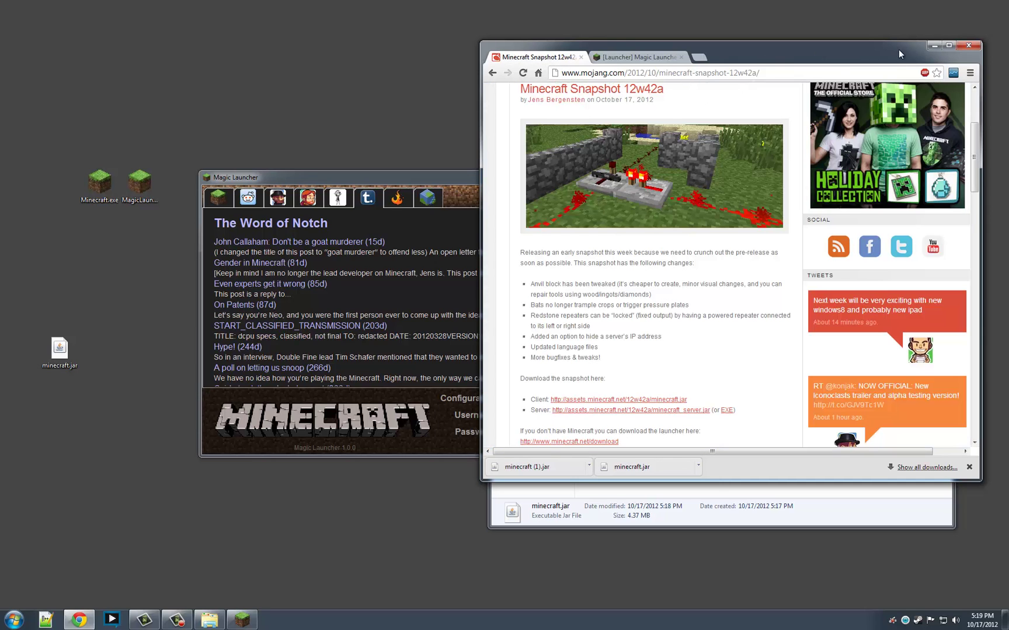
Minimize the browser and move the Magic Launcher and bin folder windows farther apart.
{"action": "left_click", "coordinate": [934, 45]}
{"action": "left_click_drag", "start_coordinate": [491, 178], "coordinate": [440, 139]}
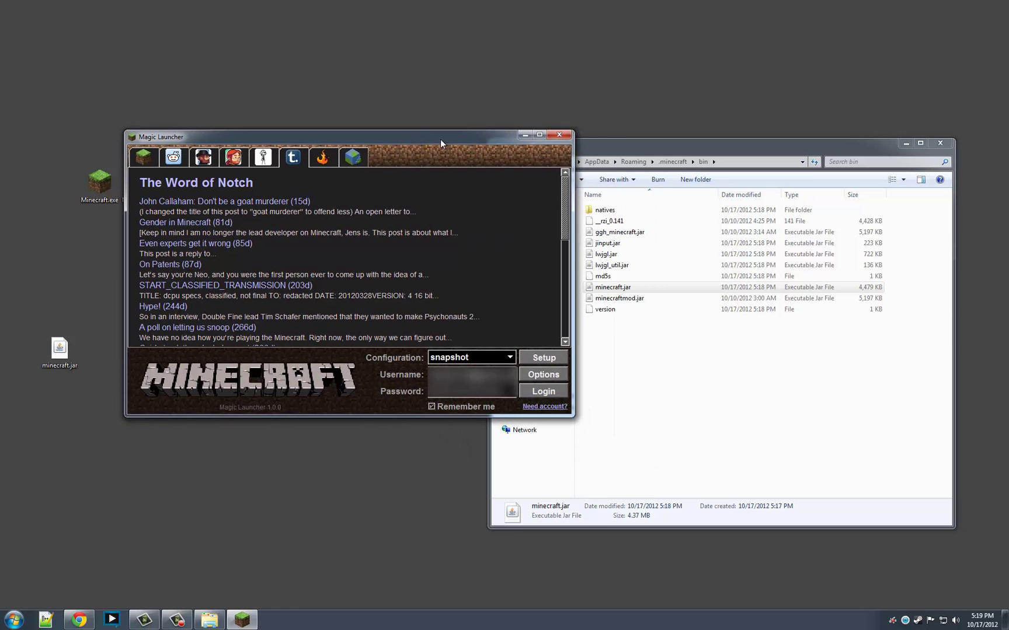
{"action": "left_click_drag", "start_coordinate": [636, 147], "coordinate": [655, 143]}
Rename the desktop's minecraft.jar to minecraft_snapshot.jar and move it into the .minecraft bin folder.
{"action": "left_click_drag", "start_coordinate": [632, 283], "coordinate": [75, 309]}
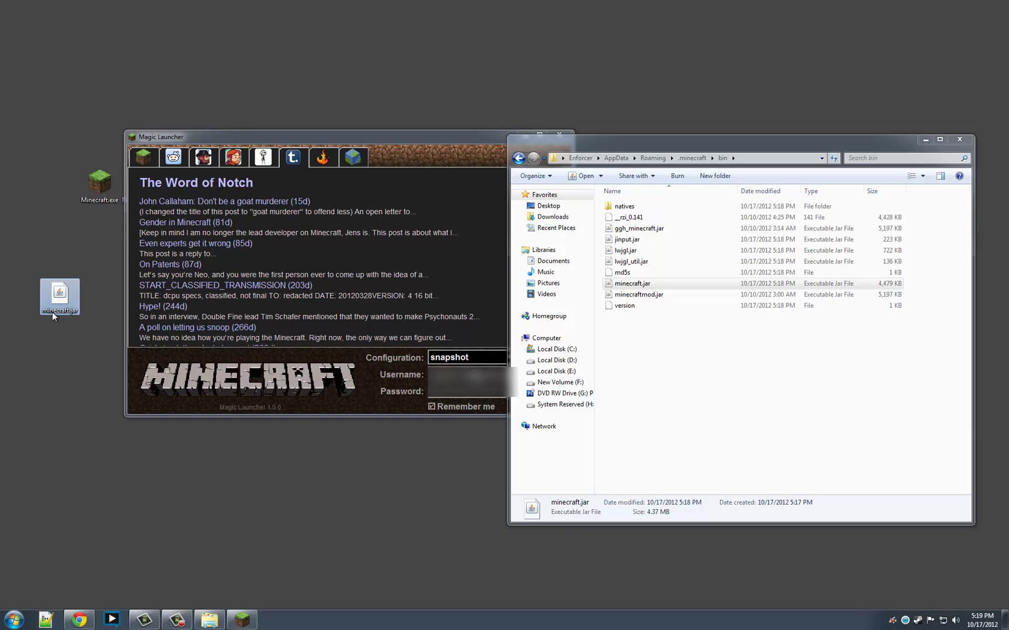
{"action": "left_click", "coordinate": [70, 311]}
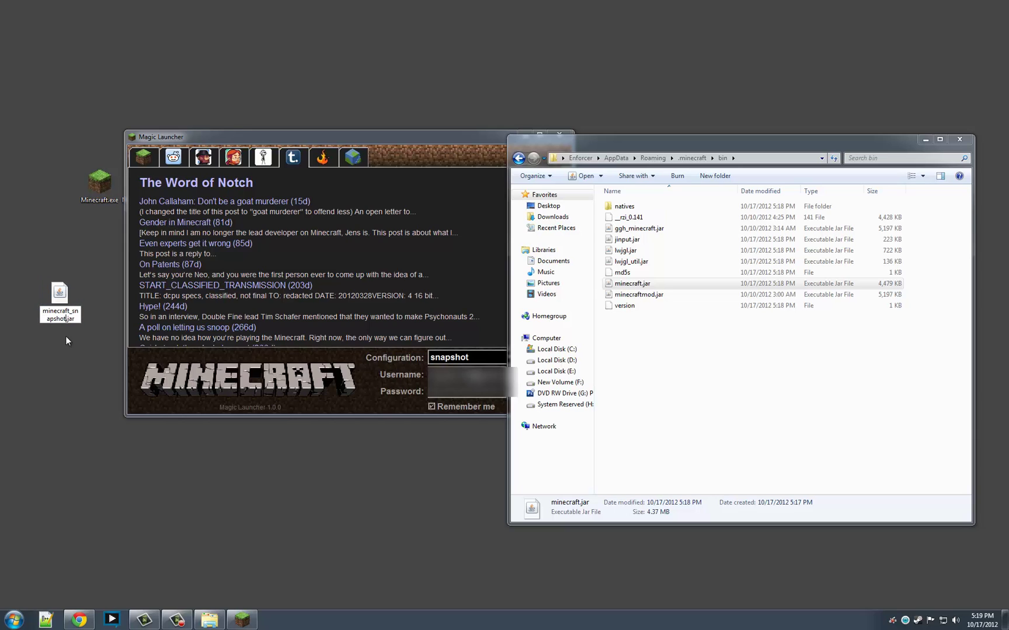
{"action": "type", "text": "_snapshot"}
{"action": "key", "text": "Return"}
{"action": "left_click_drag", "start_coordinate": [60, 293], "coordinate": [675, 384]}
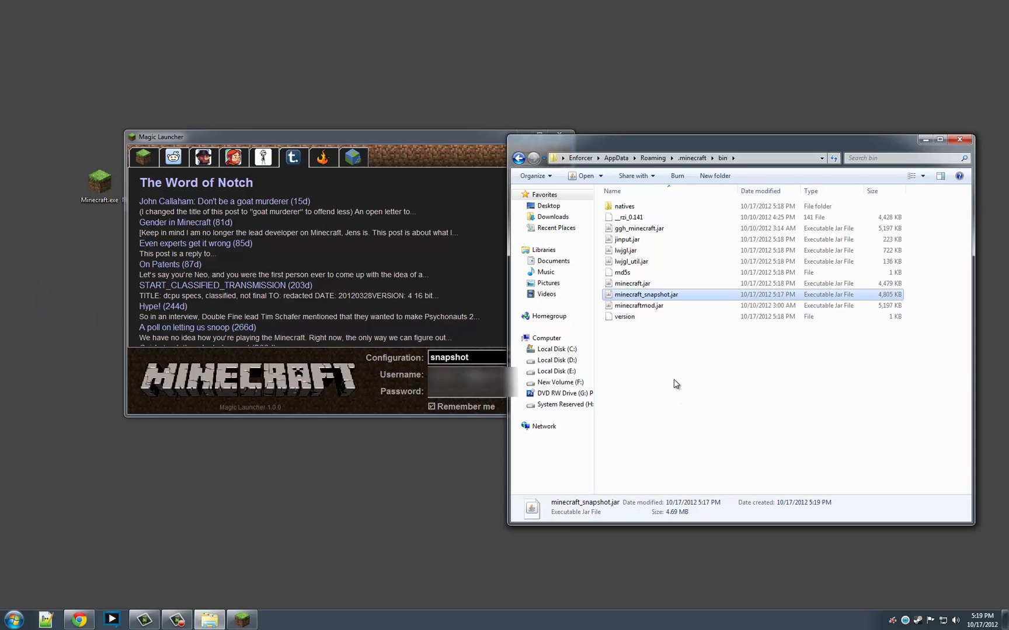
Open the Magic Launcher setup and delete the existing snapshot configuration.
{"action": "left_click", "coordinate": [347, 395]}
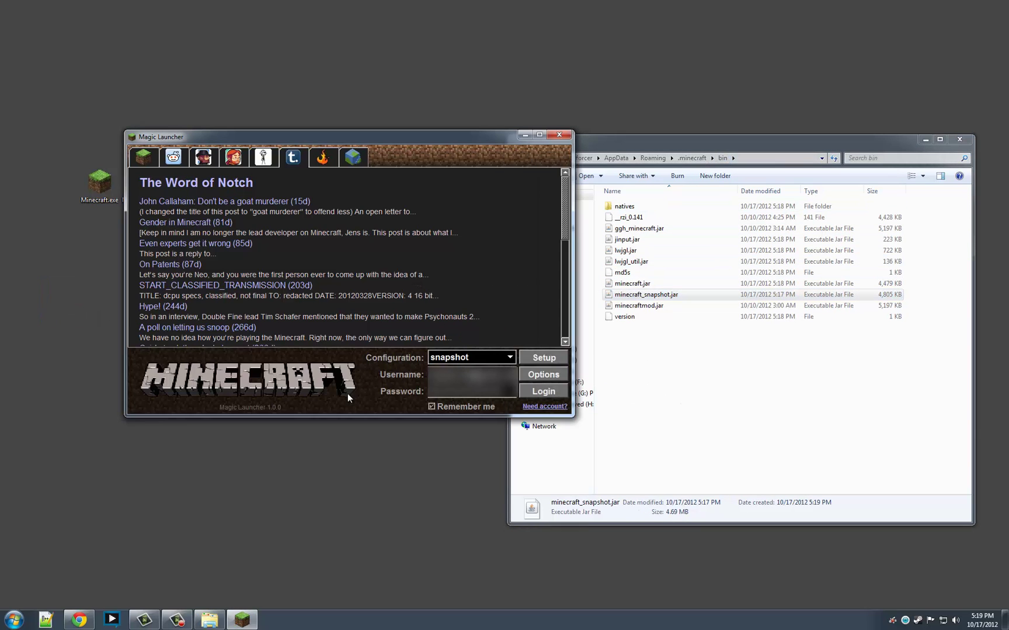
{"action": "left_click", "coordinate": [543, 357]}
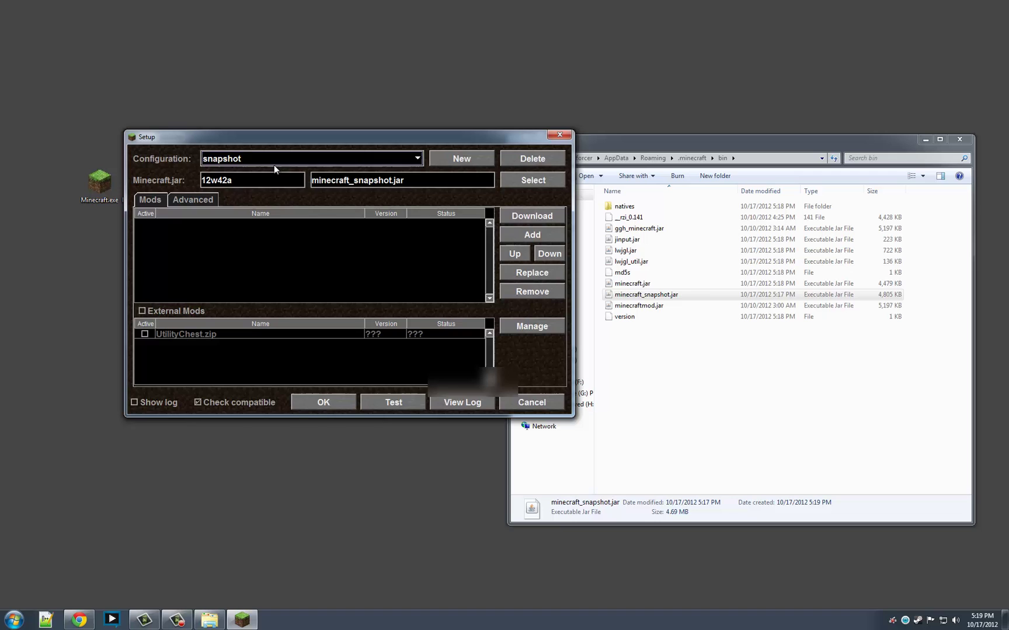
{"action": "left_click", "coordinate": [396, 158]}
{"action": "left_click", "coordinate": [263, 198]}
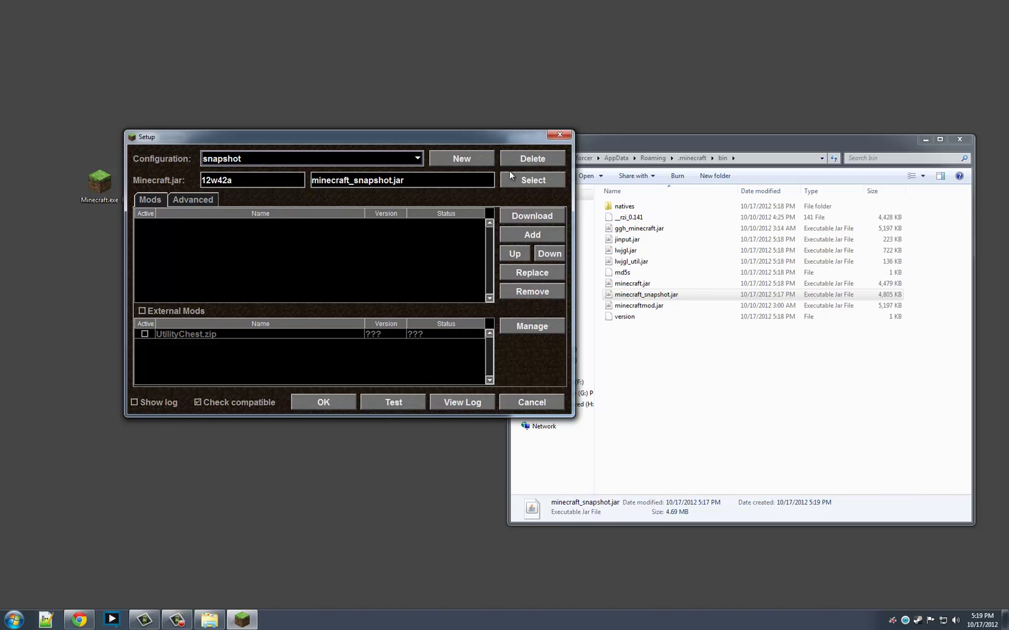
{"action": "left_click", "coordinate": [515, 163]}
{"action": "left_click", "coordinate": [274, 299]}
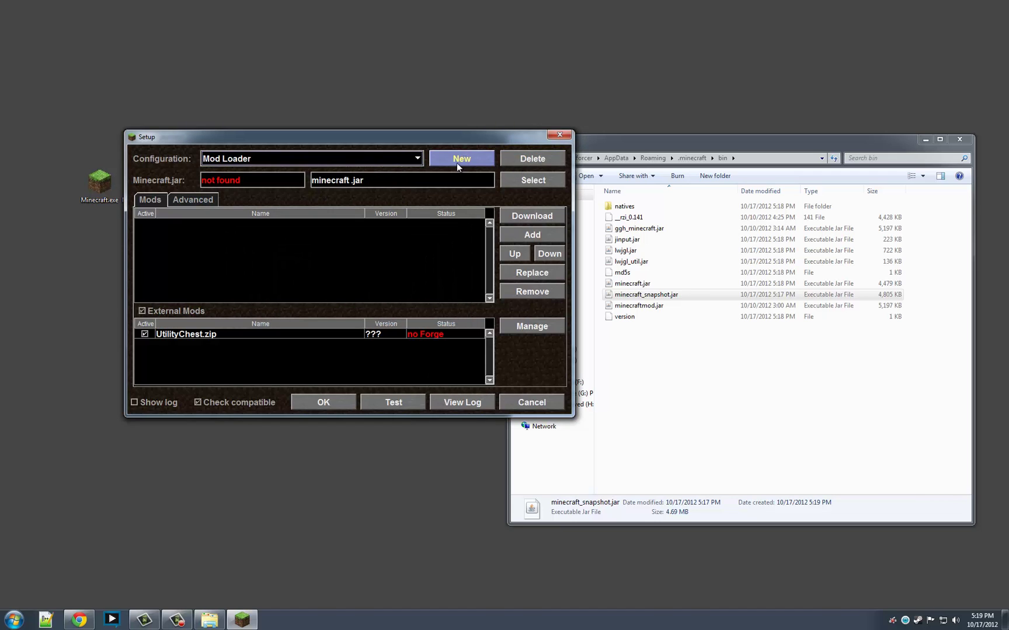
Create a new configuration named snapshot, copied from Mod Loader.
{"action": "left_click", "coordinate": [456, 163]}
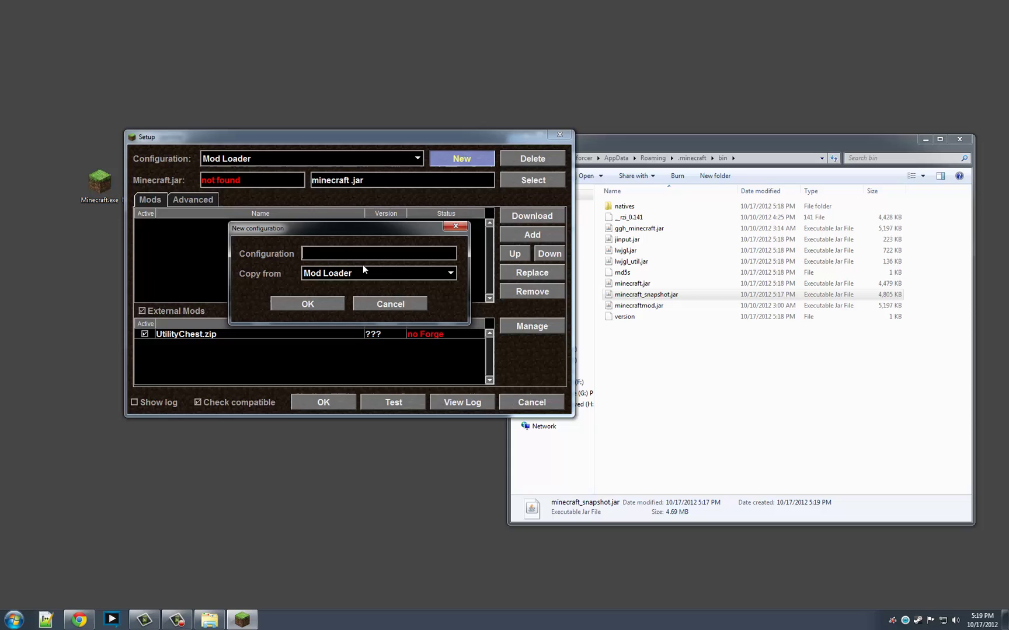
{"action": "type", "text": "snapshot"}
{"action": "left_click", "coordinate": [308, 302]}
Browse to the AppData\Roaming\.minecraft\bin folder to choose the jar for the snapshot configuration.
{"action": "left_click", "coordinate": [524, 183]}
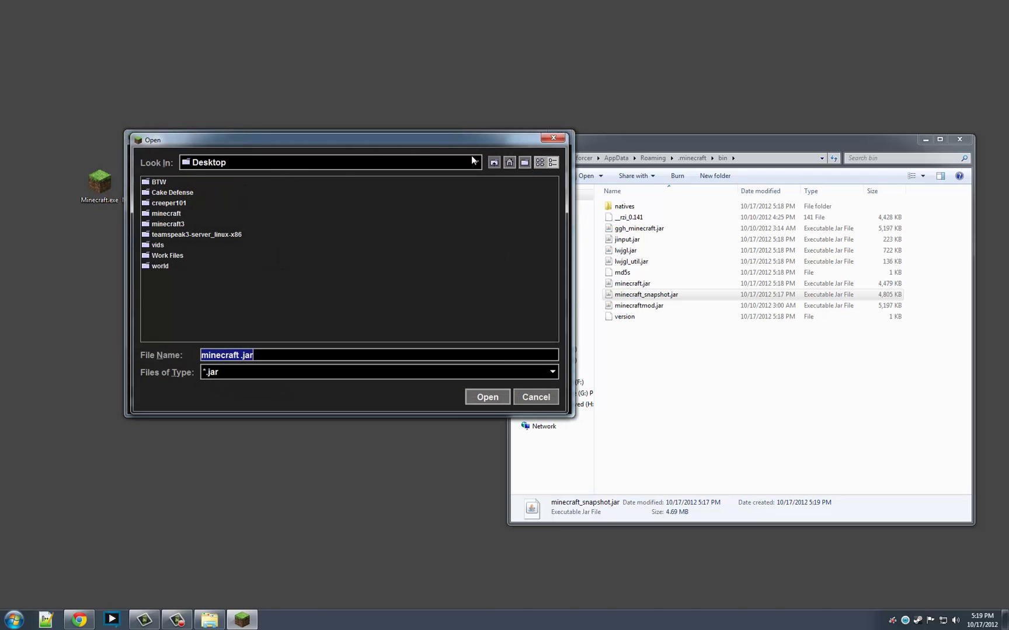
{"action": "left_click", "coordinate": [473, 160]}
{"action": "scroll", "coordinate": [391, 194], "scroll_direction": "up", "scroll_amount": 2}
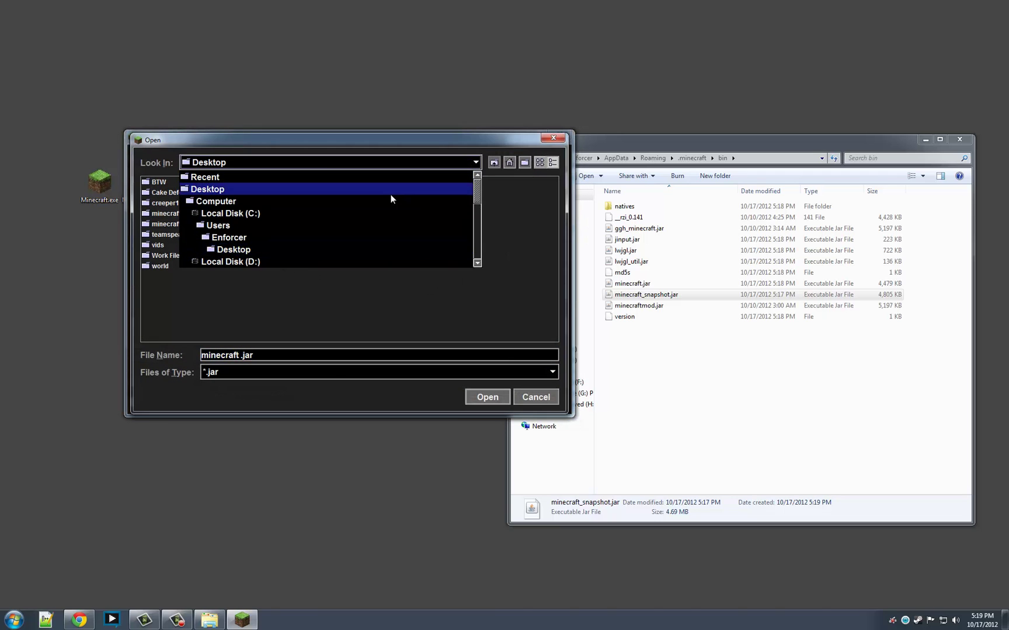
{"action": "left_click", "coordinate": [331, 237]}
{"action": "double_click", "coordinate": [162, 182]}
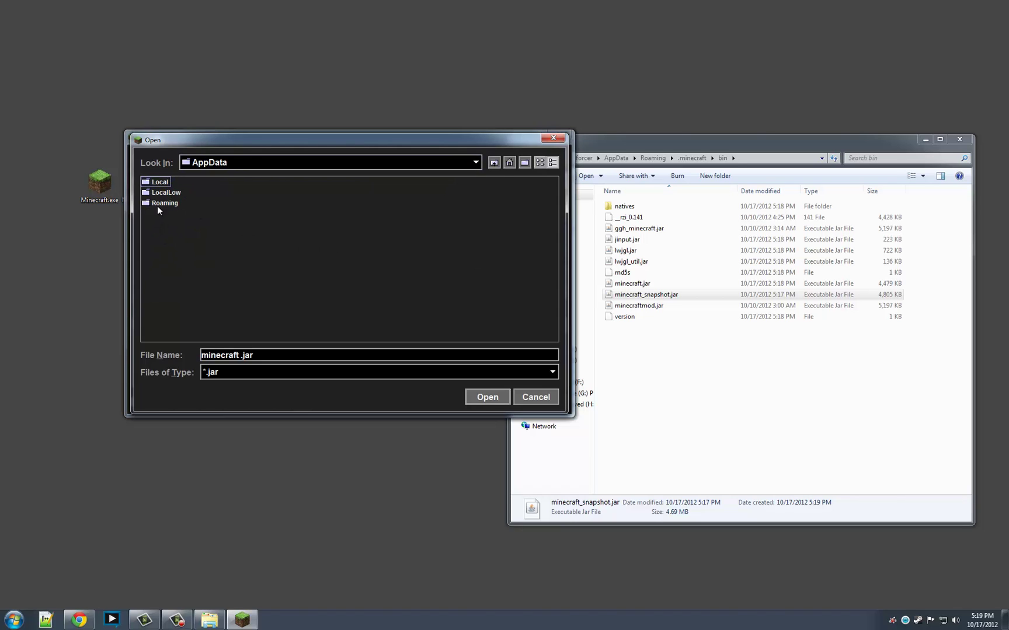
{"action": "double_click", "coordinate": [159, 203]}
{"action": "left_click", "coordinate": [168, 182]}
{"action": "double_click", "coordinate": [168, 182]}
{"action": "double_click", "coordinate": [156, 182]}
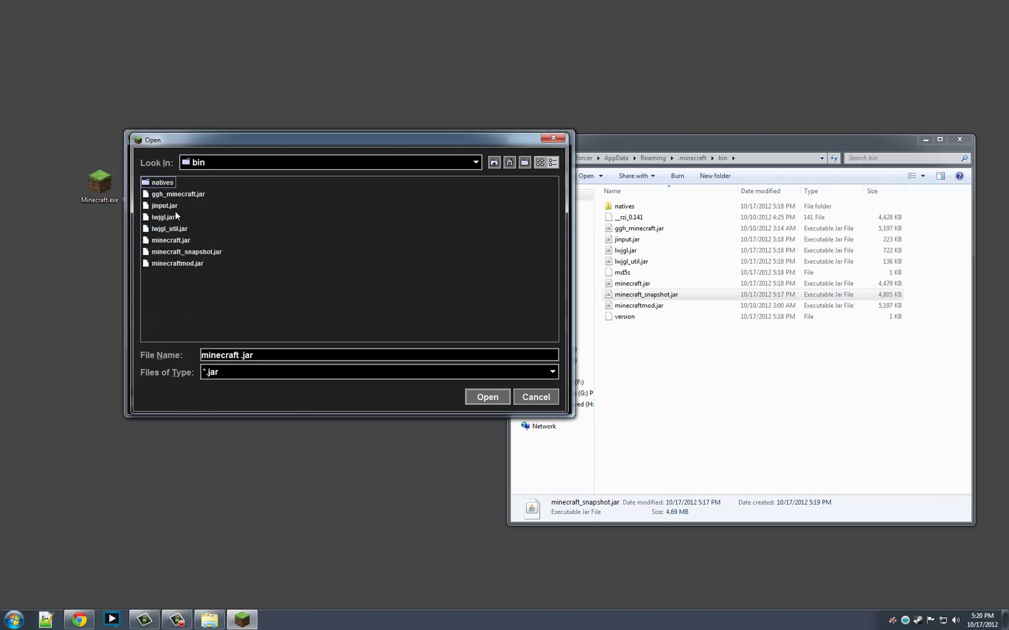
Assign minecraft_snapshot.jar to the snapshot configuration and save the setup with the UtilityChest.zip external mod disabled.
{"action": "left_click", "coordinate": [173, 253]}
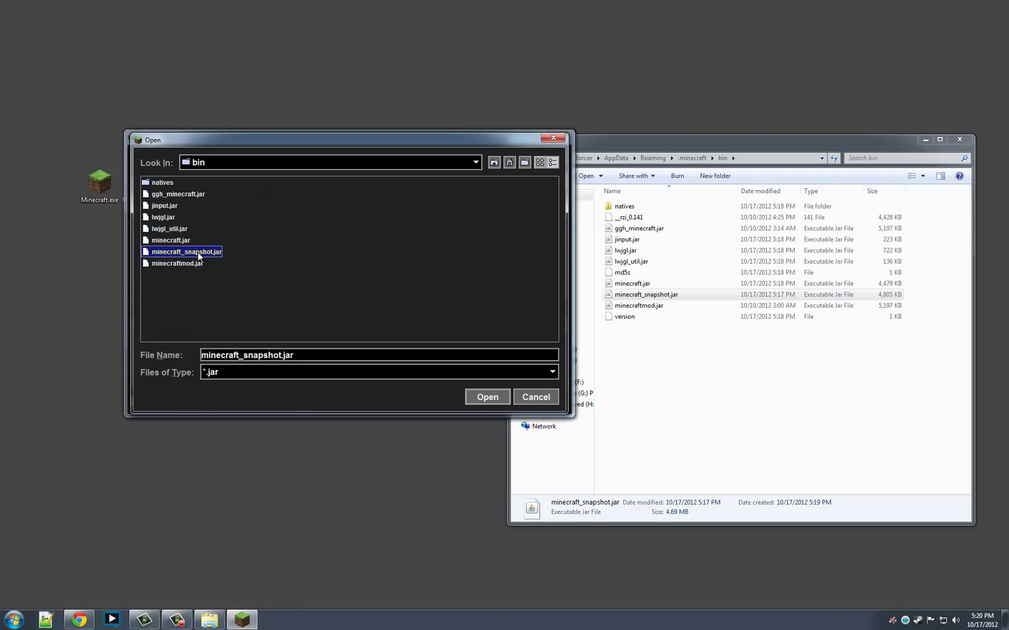
{"action": "left_click", "coordinate": [480, 396]}
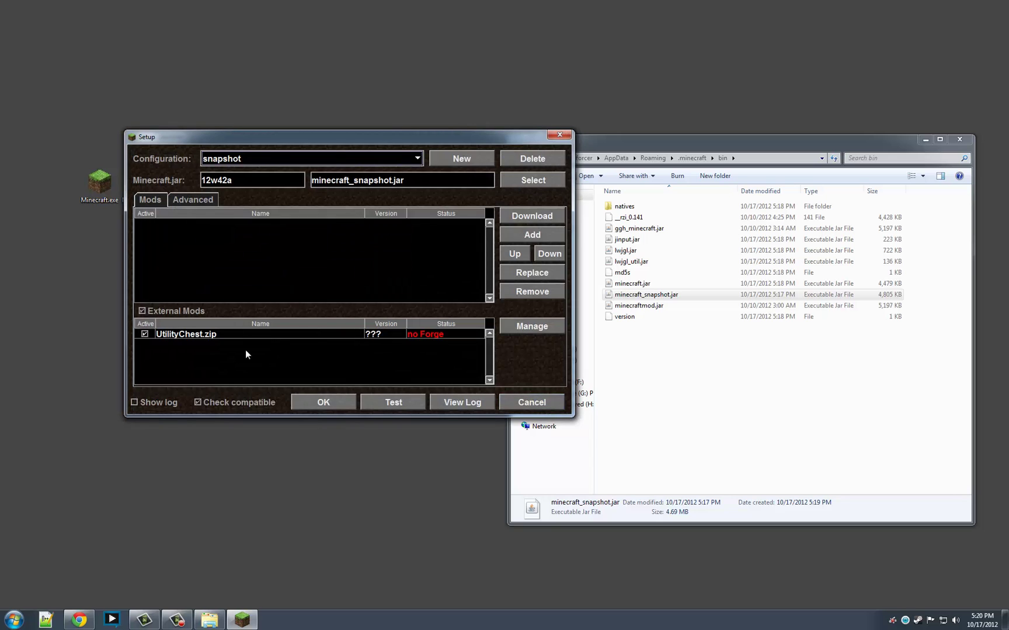
{"action": "left_click", "coordinate": [143, 334]}
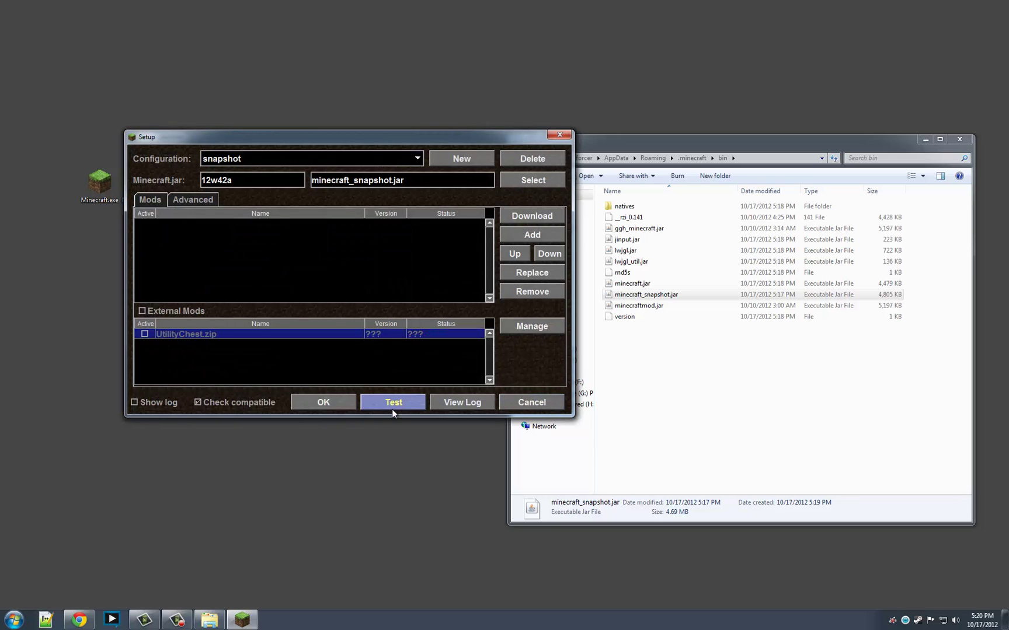
{"action": "left_click", "coordinate": [315, 404]}
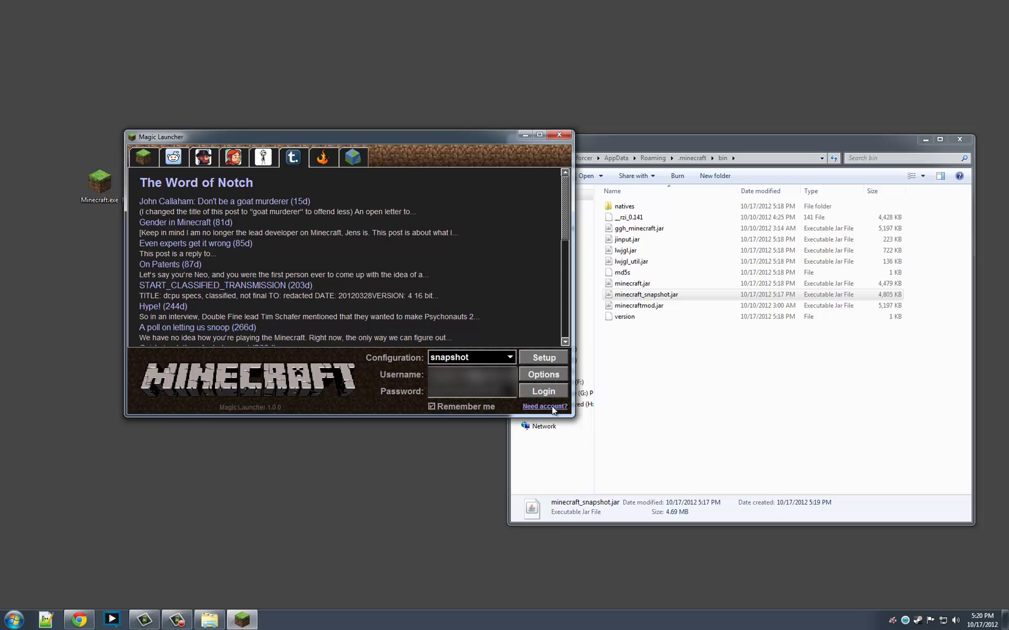
Log in with the Default configuration to check the game version on the title screen, and quit the game.
{"action": "left_click", "coordinate": [505, 358]}
{"action": "left_click", "coordinate": [502, 368]}
{"action": "left_click", "coordinate": [543, 391]}
{"action": "left_click_drag", "start_coordinate": [437, 133], "coordinate": [506, 129]}
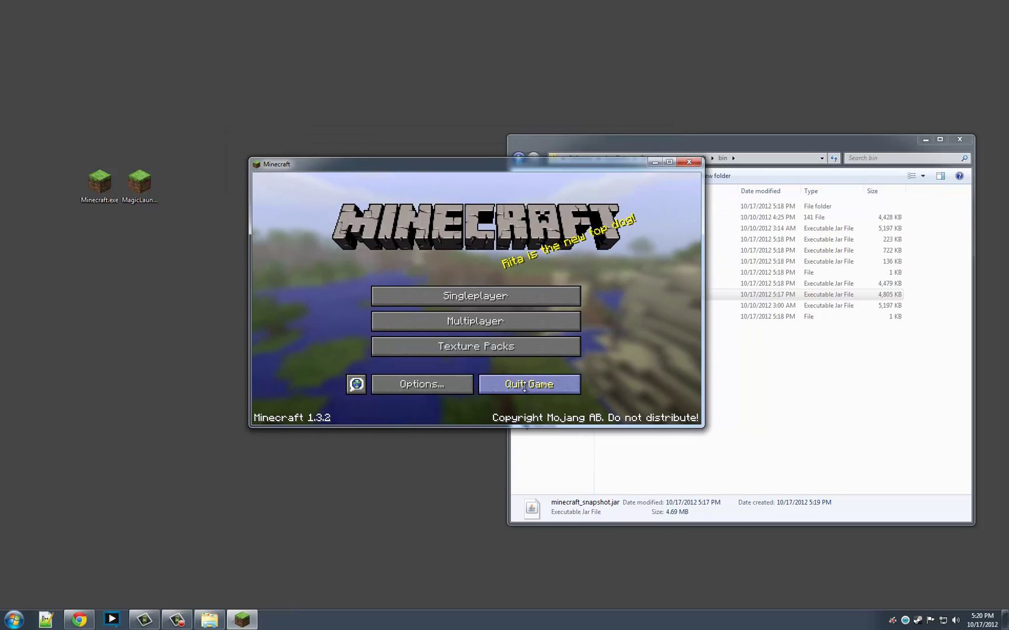
{"action": "left_click", "coordinate": [524, 385]}
Run MagicLauncher_1.0.0.exe again to log in with the snapshot configuration, and maximize the Minecraft window.
{"action": "double_click", "coordinate": [139, 182]}
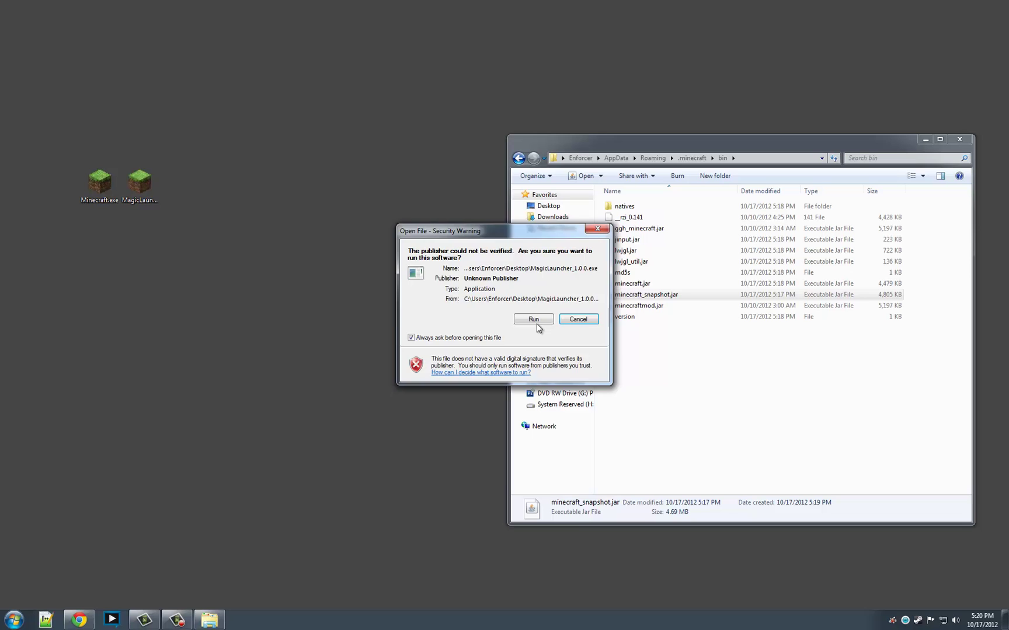
{"action": "left_click", "coordinate": [533, 319]}
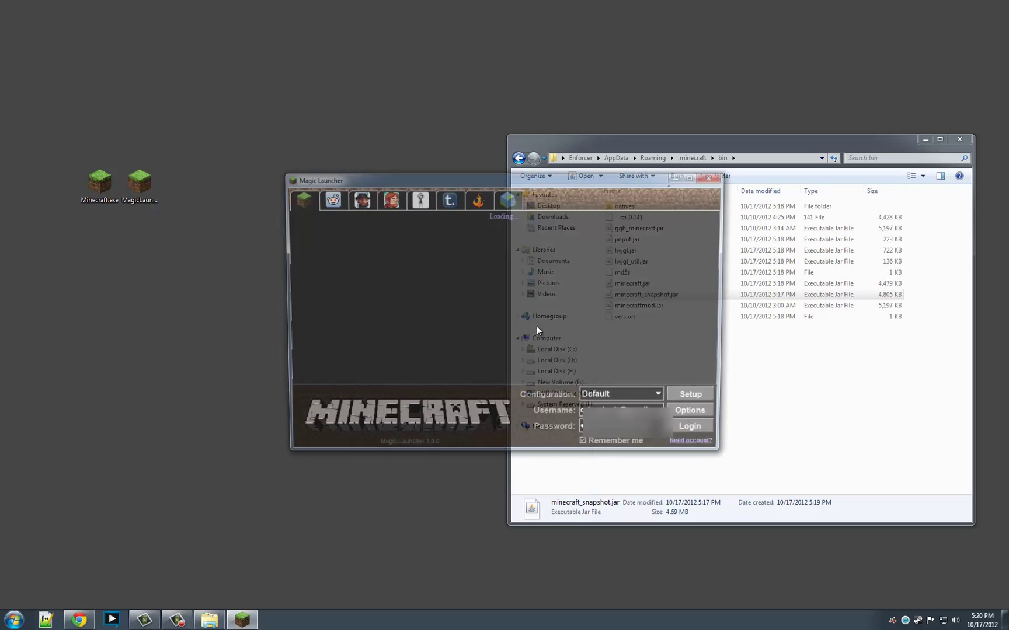
{"action": "left_click", "coordinate": [652, 400]}
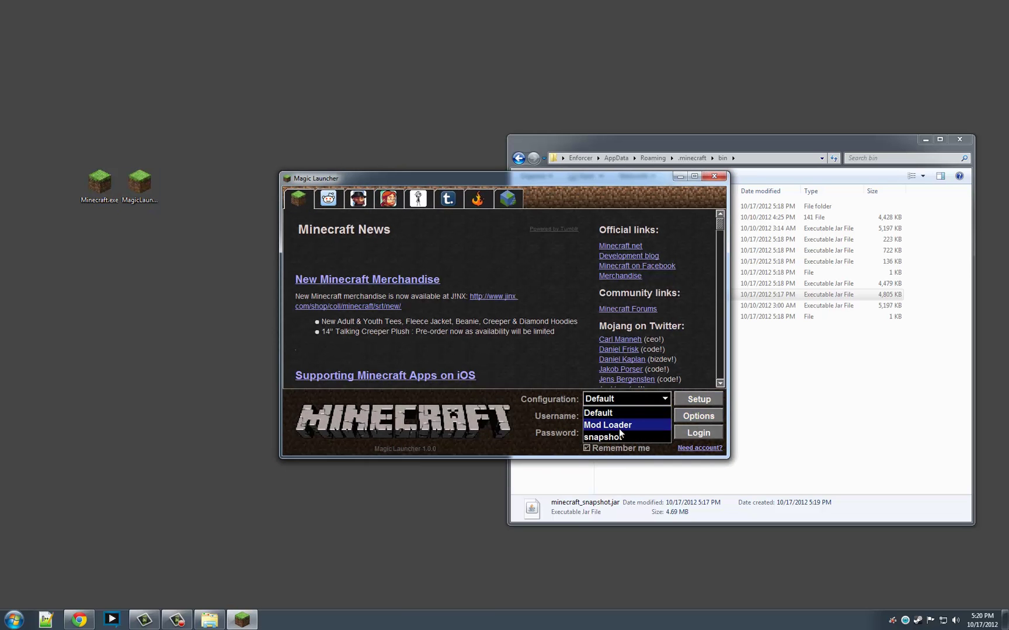
{"action": "left_click", "coordinate": [668, 438]}
{"action": "left_click", "coordinate": [686, 437]}
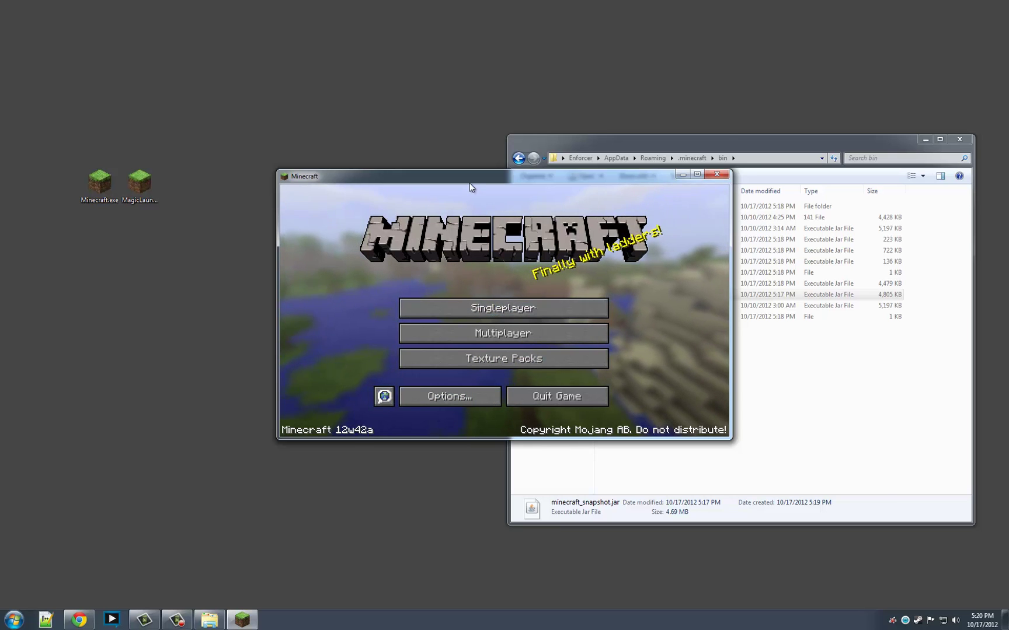
{"action": "left_click_drag", "start_coordinate": [464, 182], "coordinate": [456, 135]}
{"action": "double_click", "coordinate": [456, 135]}
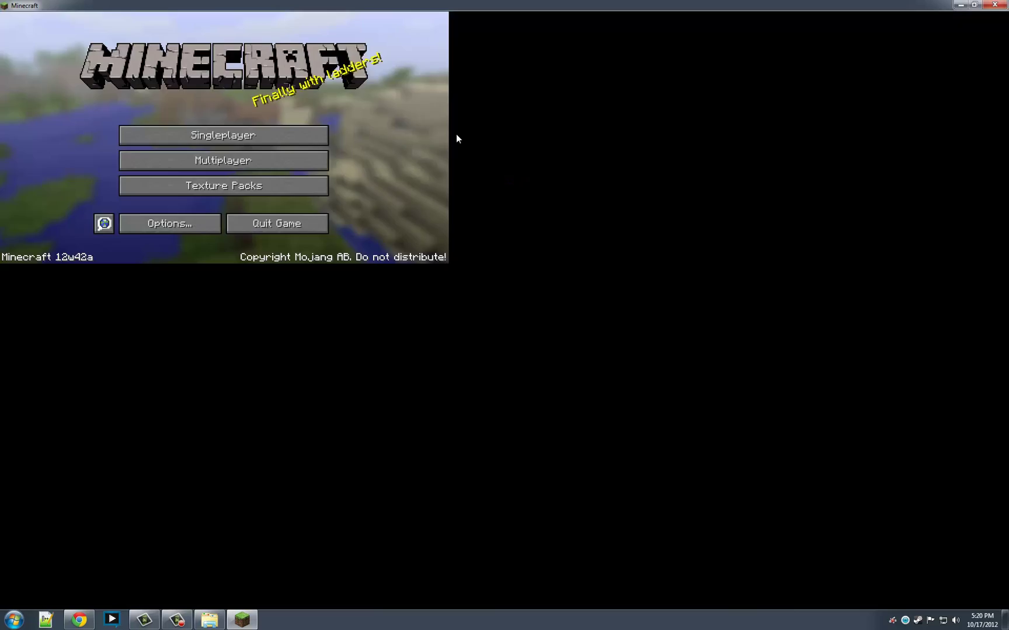